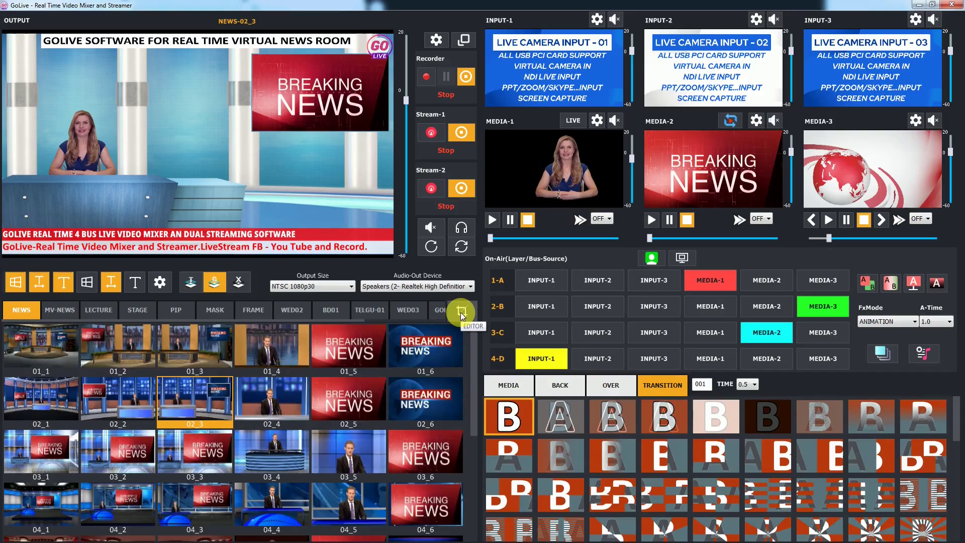
# Open the editor for template 02_3 and review the settings of the background, Layers 1 to 4 and the group.
pyautogui.click(460, 312)
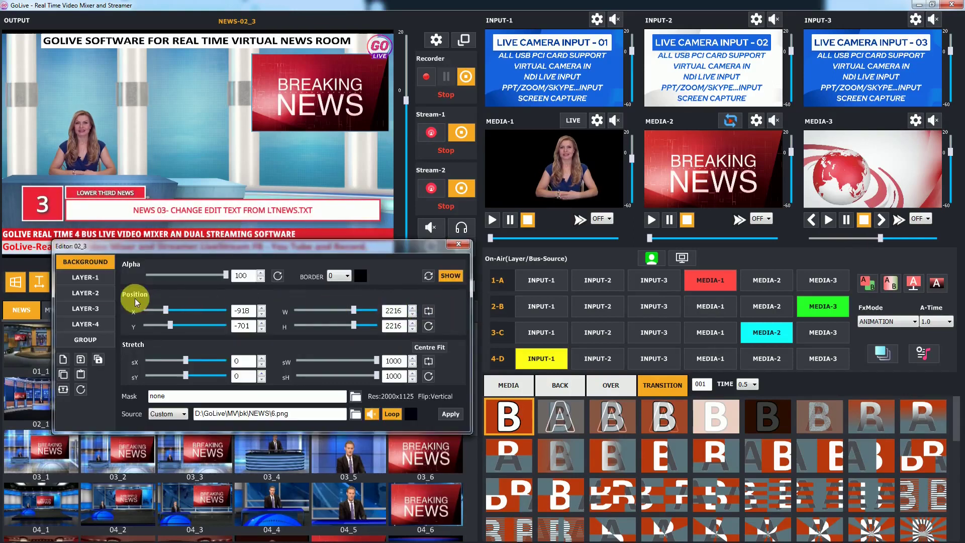
pyautogui.click(98, 278)
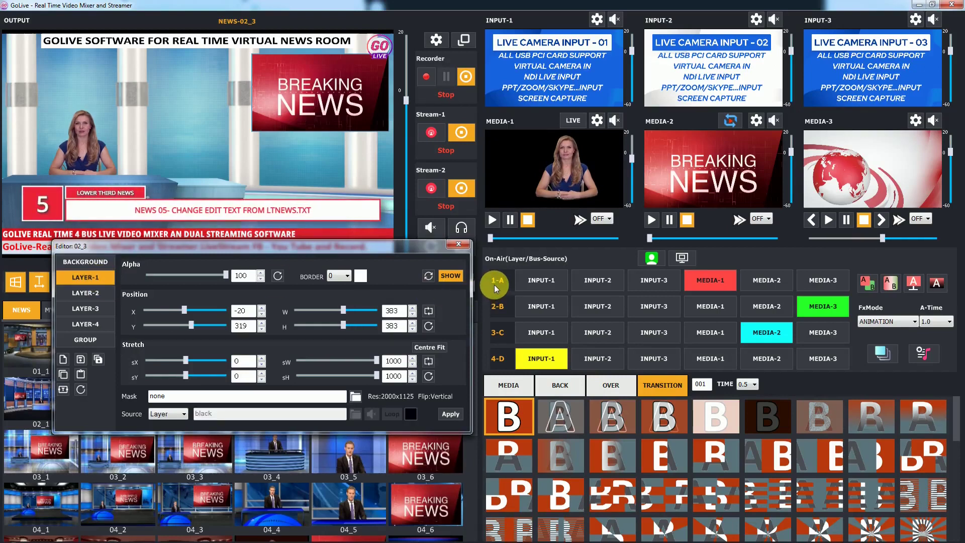
pyautogui.click(101, 291)
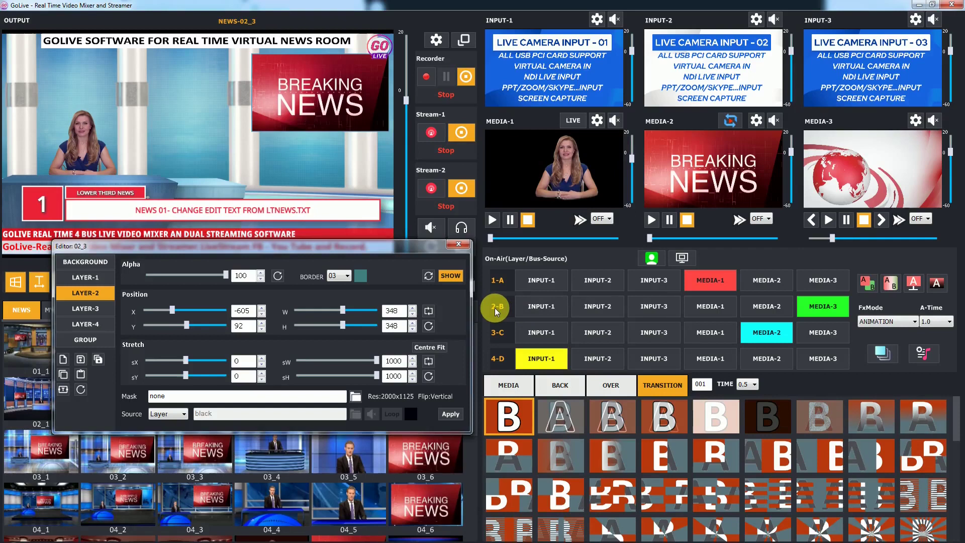
pyautogui.click(93, 309)
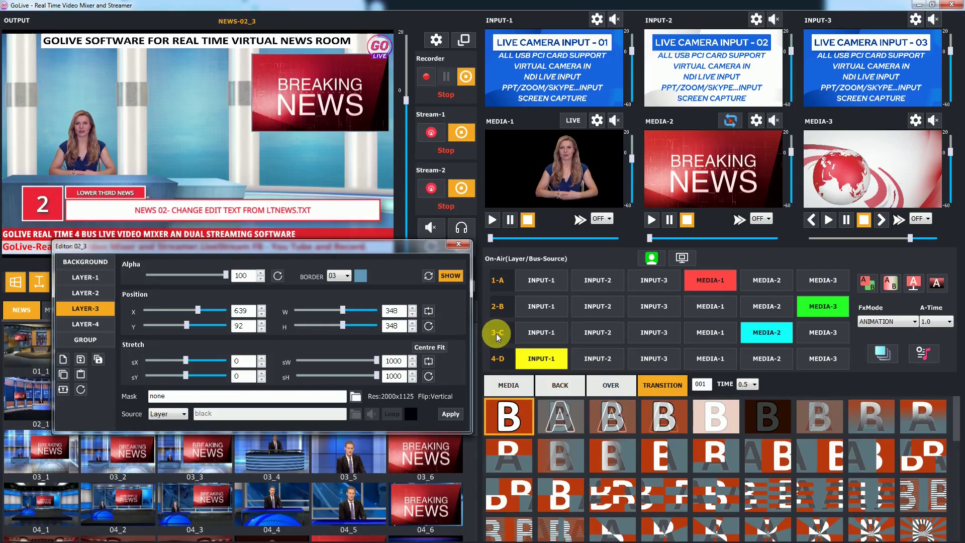
pyautogui.click(97, 324)
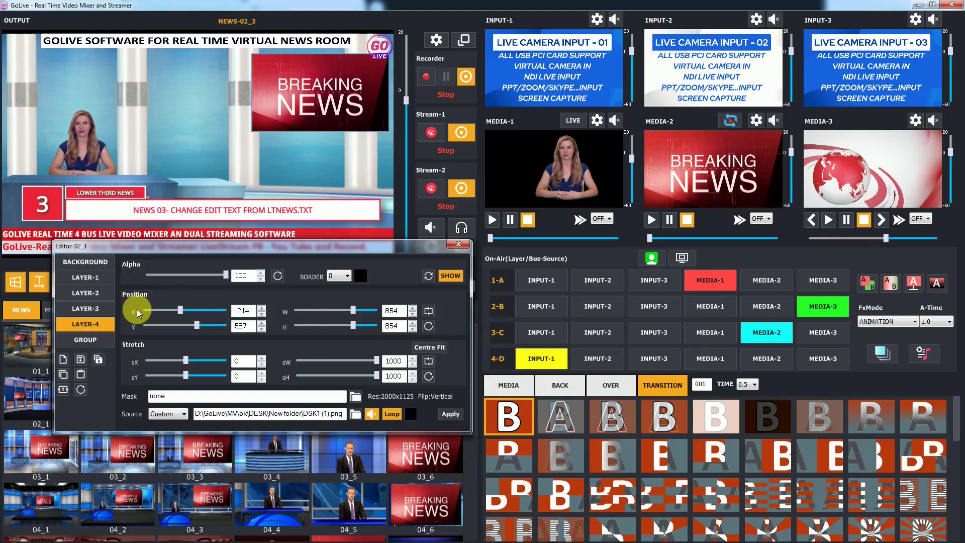
pyautogui.click(93, 340)
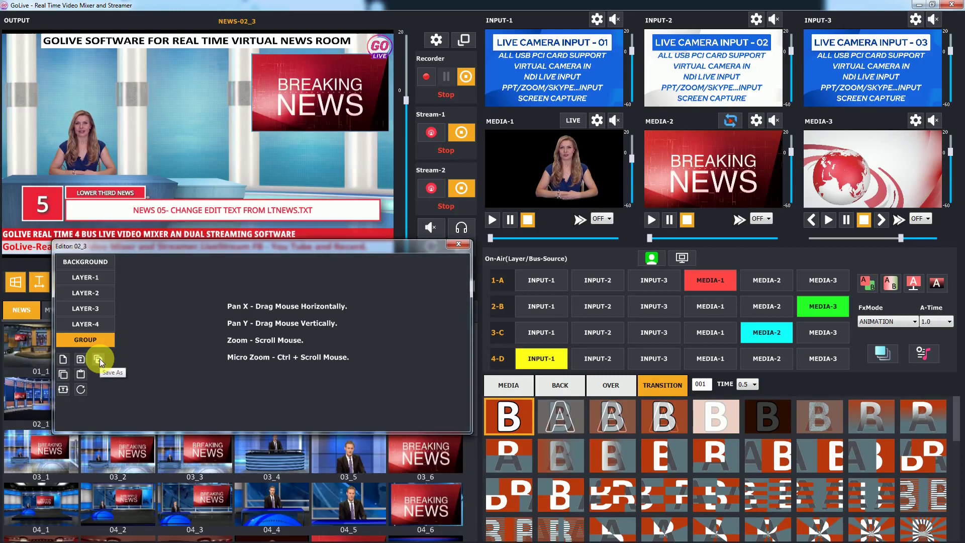
# Create a new template named T001 in the NEWS category.
pyautogui.click(62, 359)
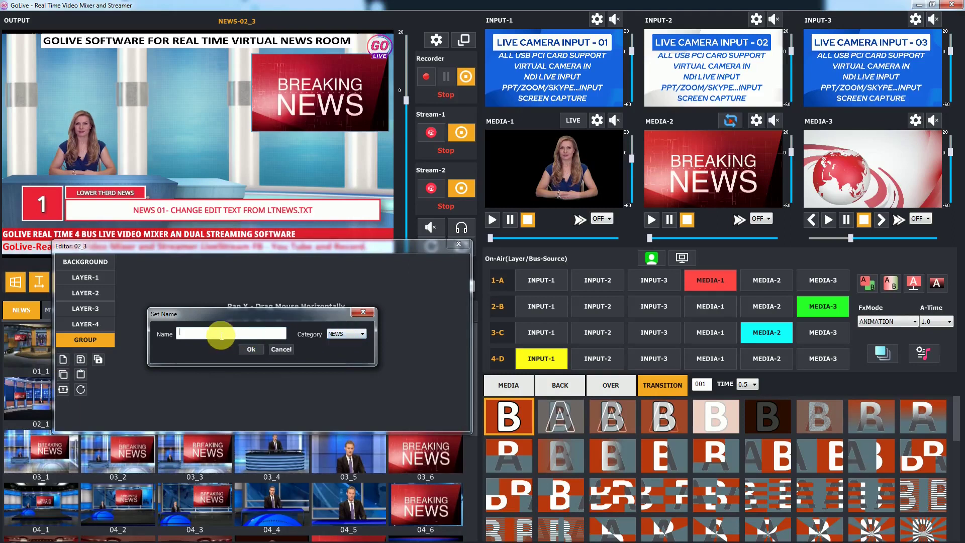
pyautogui.click(221, 334)
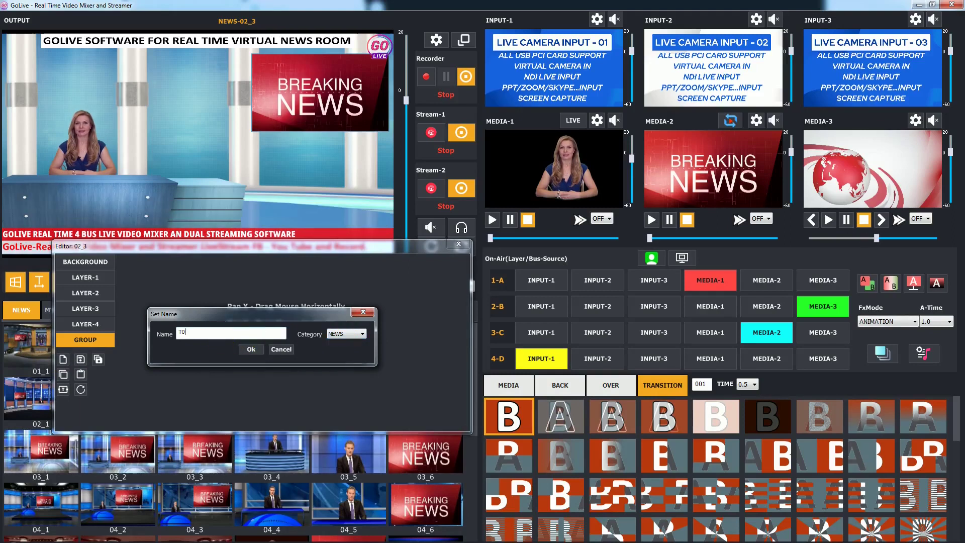
pyautogui.write('T001')
pyautogui.click(251, 349)
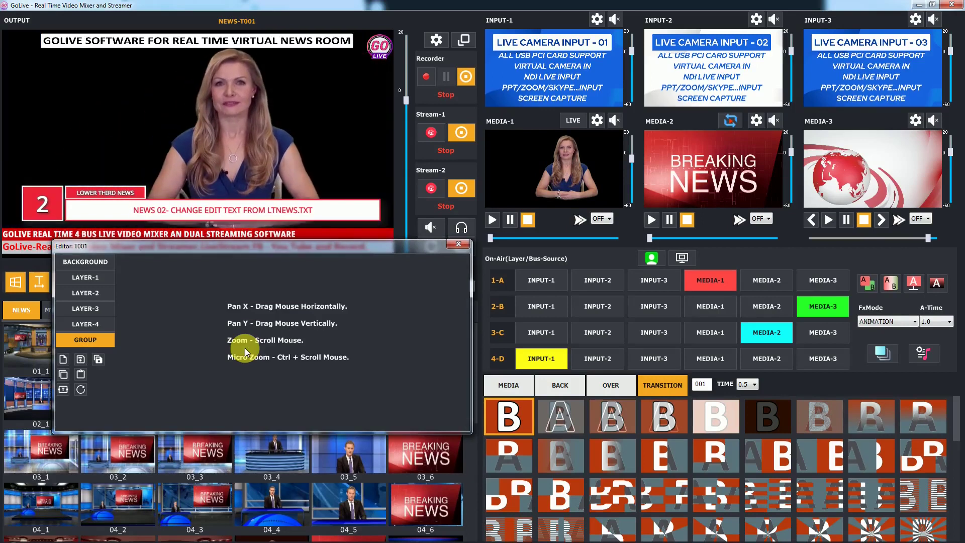
# Reset the background's position and size to defaults and make the background visible.
pyautogui.click(470, 260)
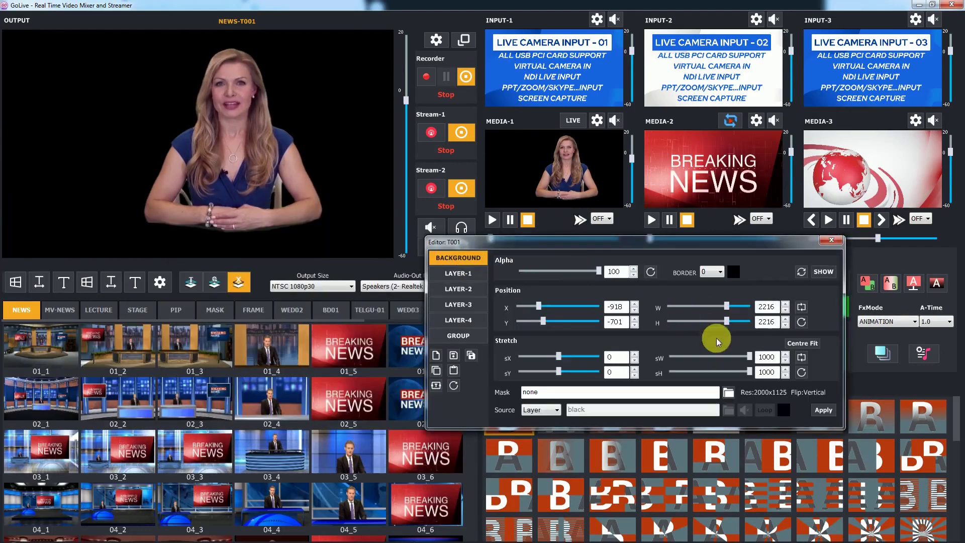
pyautogui.click(800, 272)
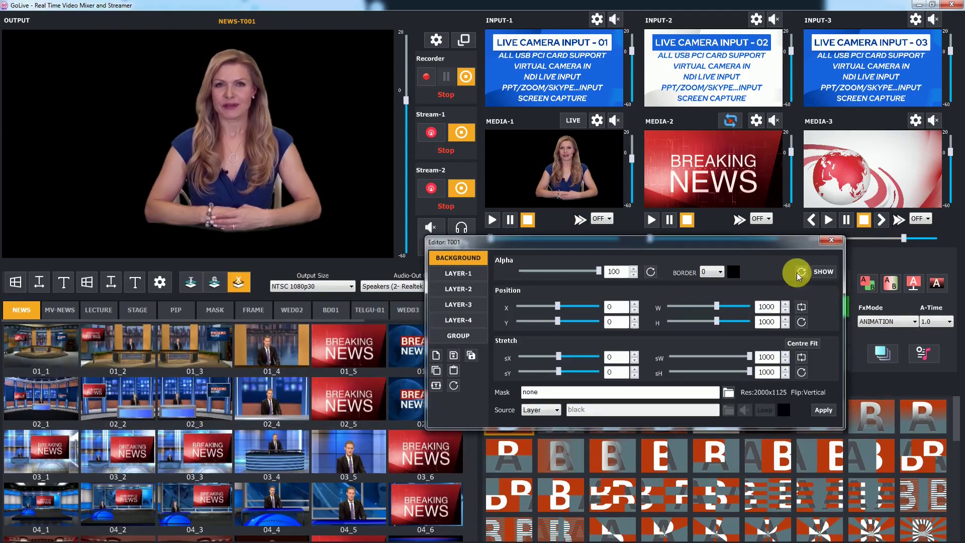
pyautogui.click(825, 273)
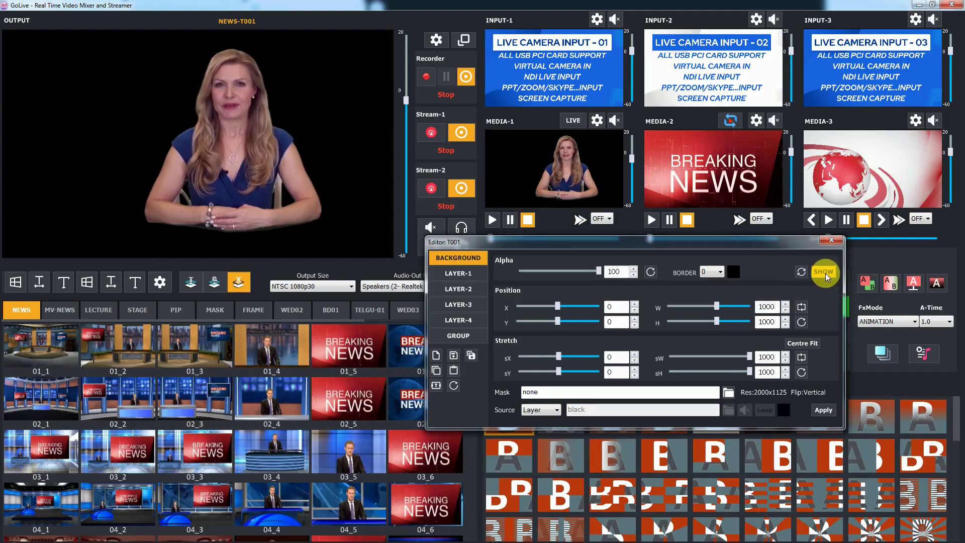
# Set the background source to Custom with the image D:\GoLive\MV\bk\NEWS\6.png and apply it.
pyautogui.click(546, 411)
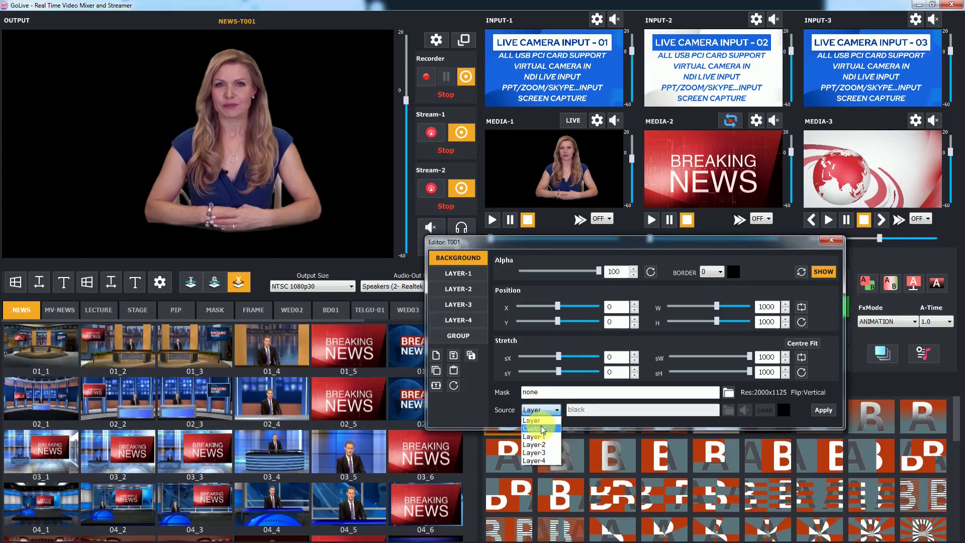
pyautogui.click(542, 429)
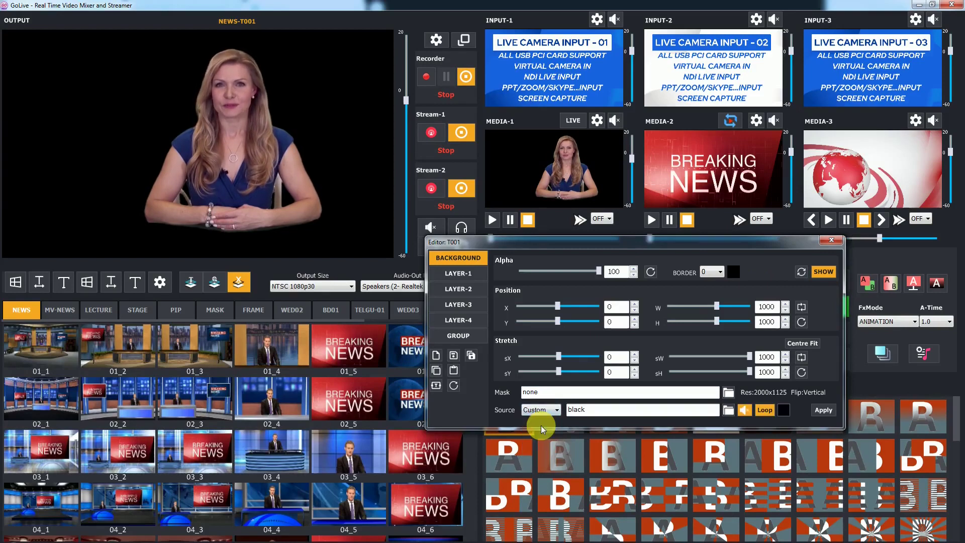
pyautogui.click(734, 412)
pyautogui.doubleClick(716, 279)
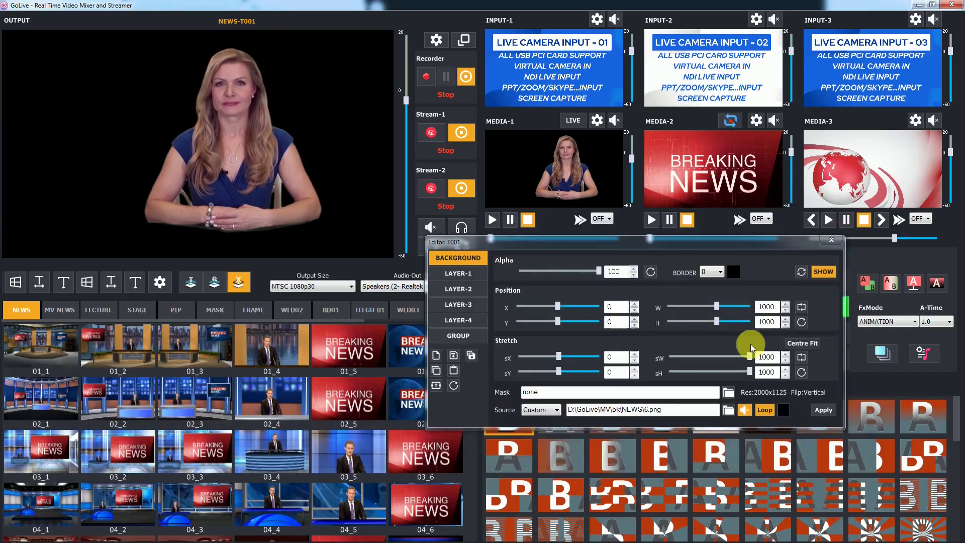
pyautogui.click(822, 411)
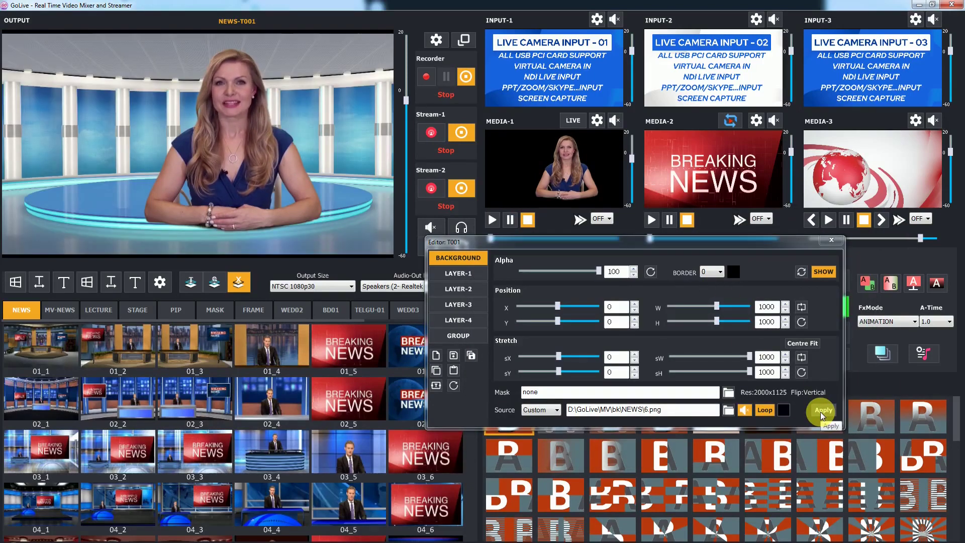
# Reposition the Layer-1 presenter at about X 77, Y 24 and scale it down to about 456.
pyautogui.click(472, 273)
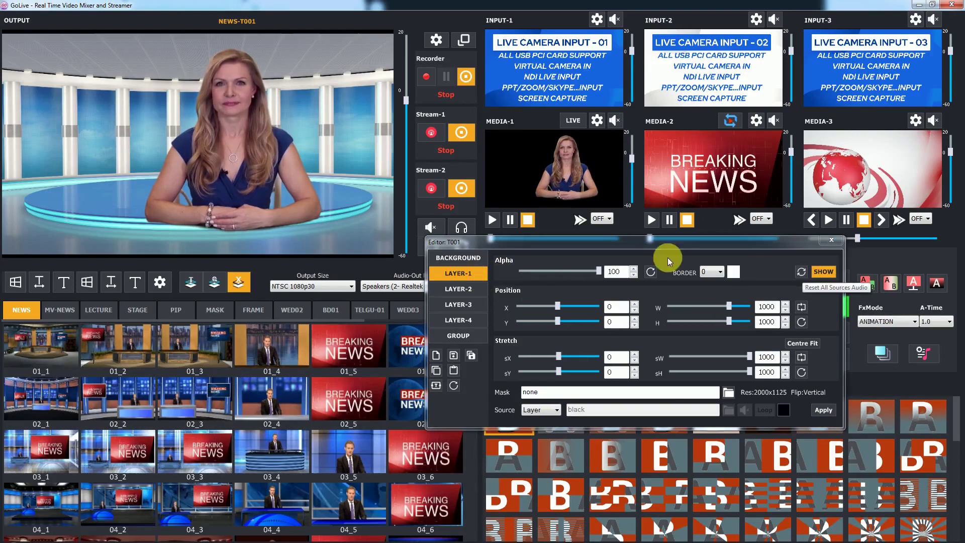
pyautogui.moveTo(246, 165); pyautogui.dragTo(143, 164)
pyautogui.scroll(-3, 143, 164)
pyautogui.scroll(-3, 143, 162)
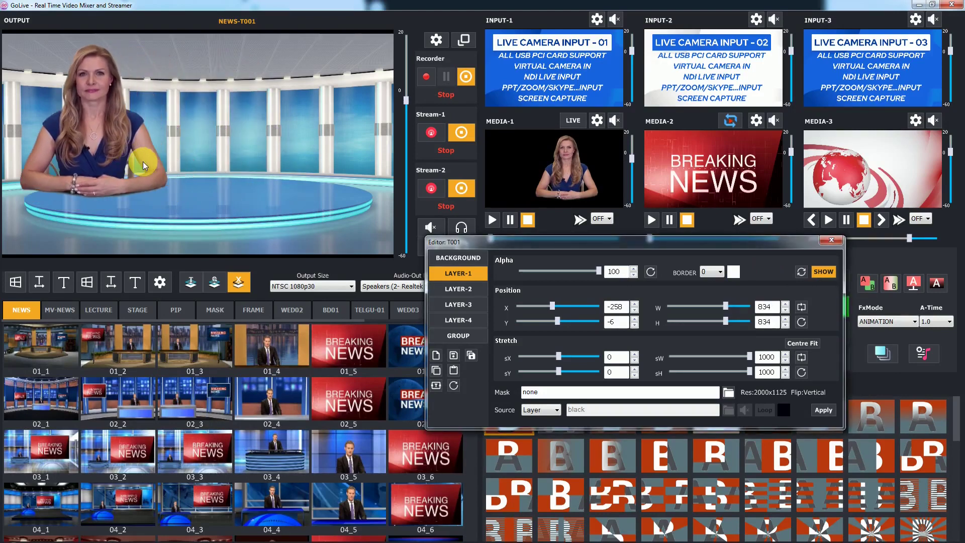
pyautogui.moveTo(86, 131); pyautogui.dragTo(215, 138)
pyautogui.scroll(-3, 216, 136)
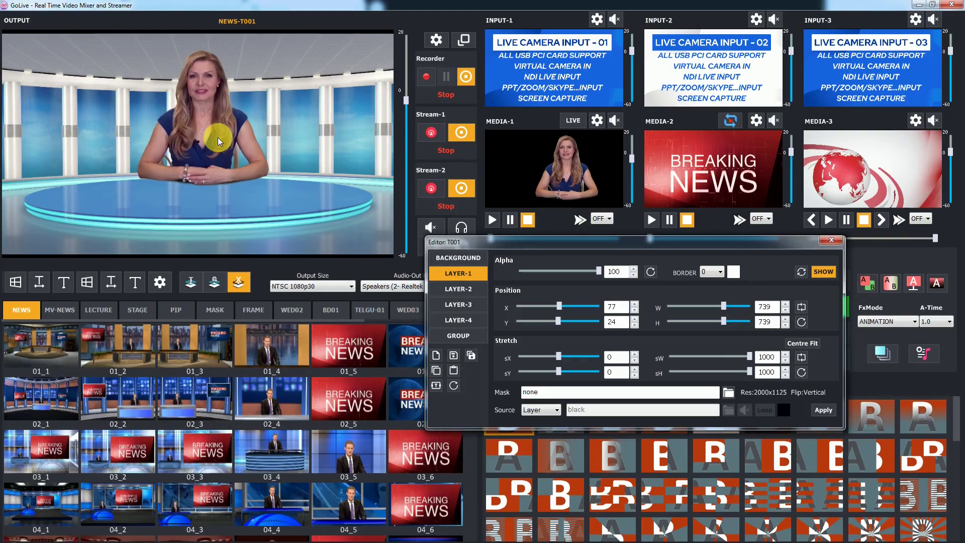
pyautogui.scroll(-3, 207, 131)
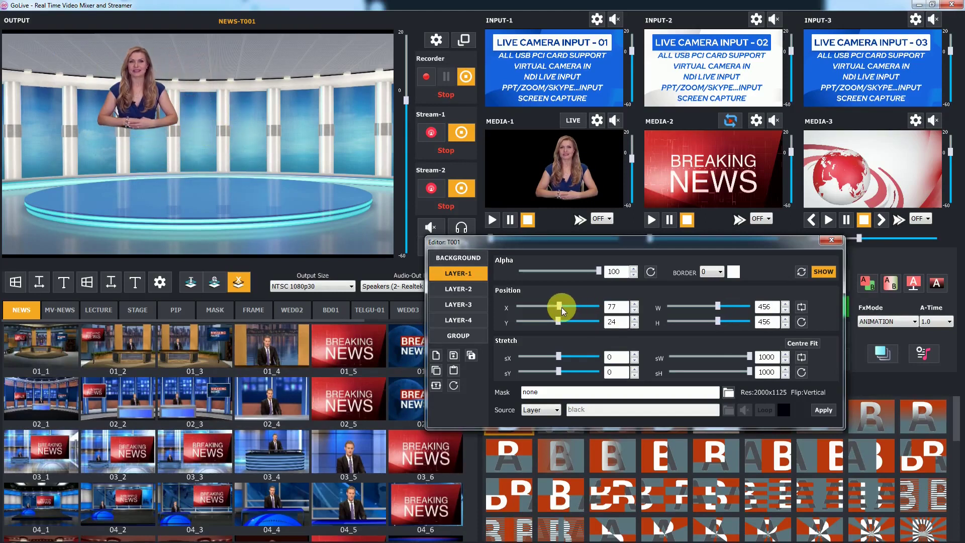
# Fine-tune Layer-1 to X position 85 and to a width and height of 445.
pyautogui.scroll(8, 623, 311)
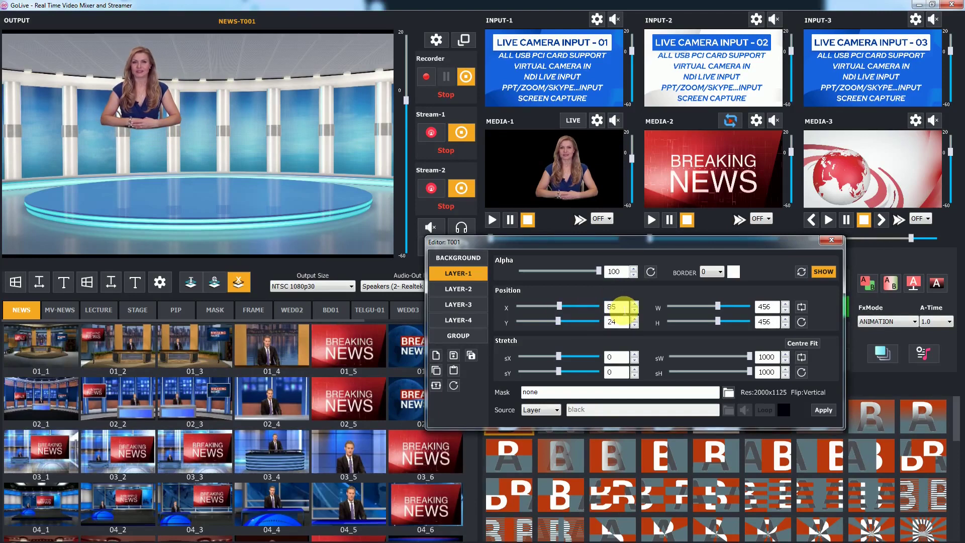
pyautogui.scroll(6, 782, 311)
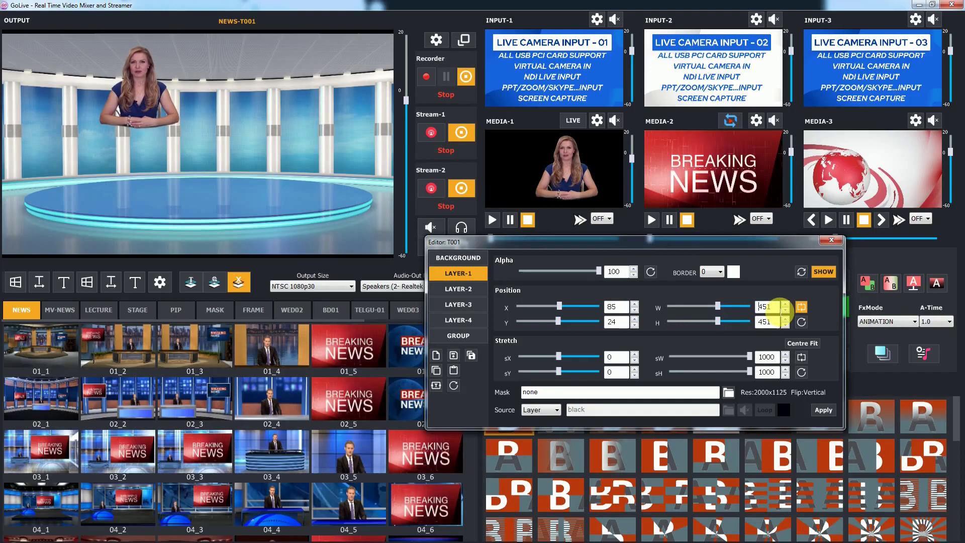
pyautogui.scroll(-17, 781, 311)
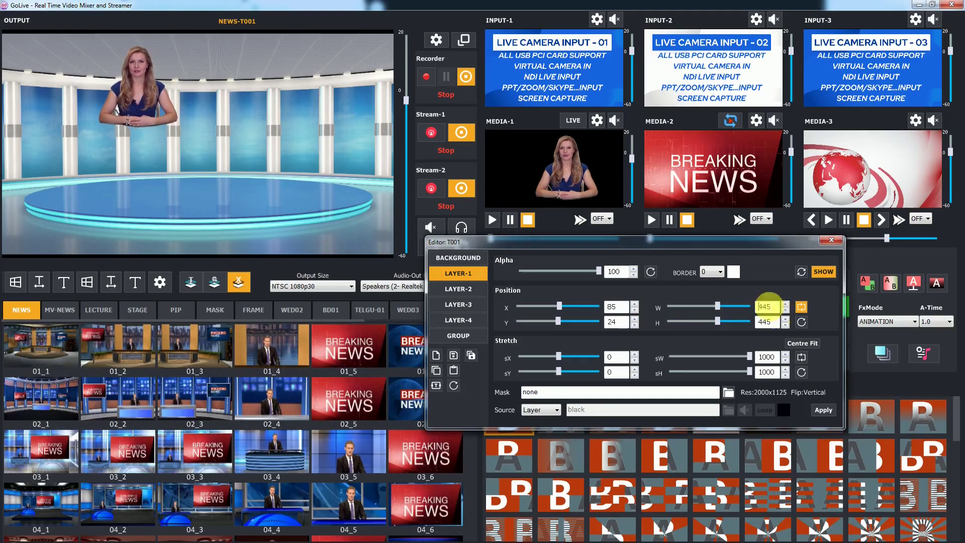
# Reset and show Layer-2, scale it down to about 230 and place it at about X 682, Y 290.
pyautogui.click(473, 287)
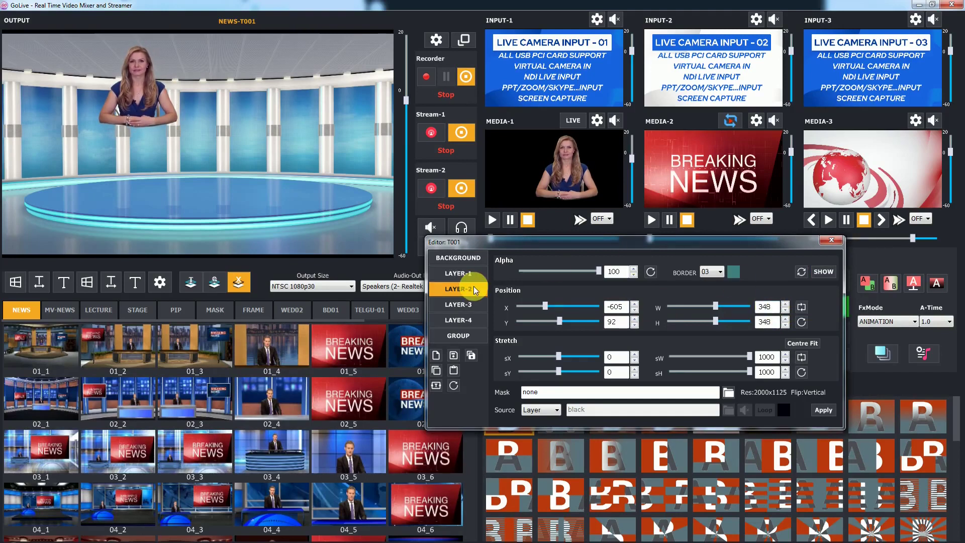
pyautogui.click(803, 274)
pyautogui.click(821, 273)
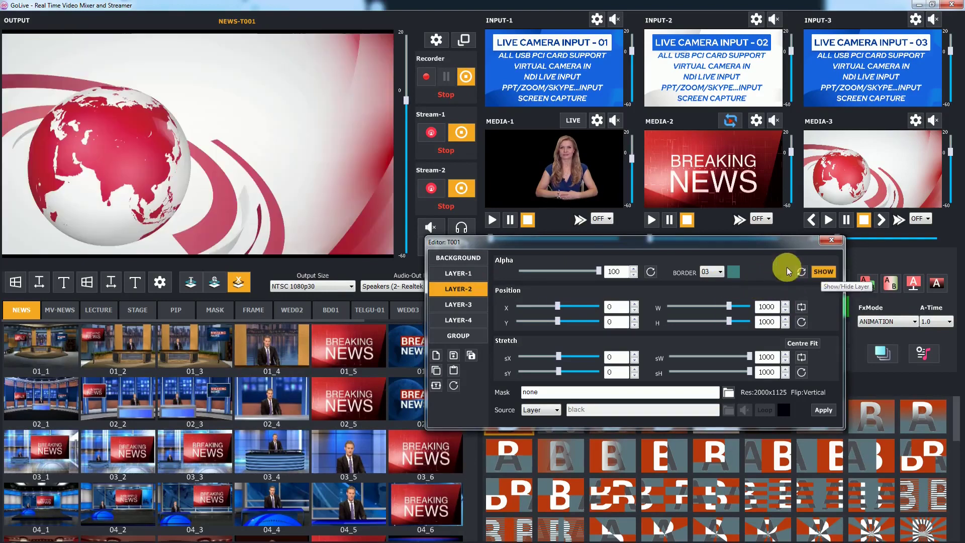
pyautogui.scroll(-10, 300, 197)
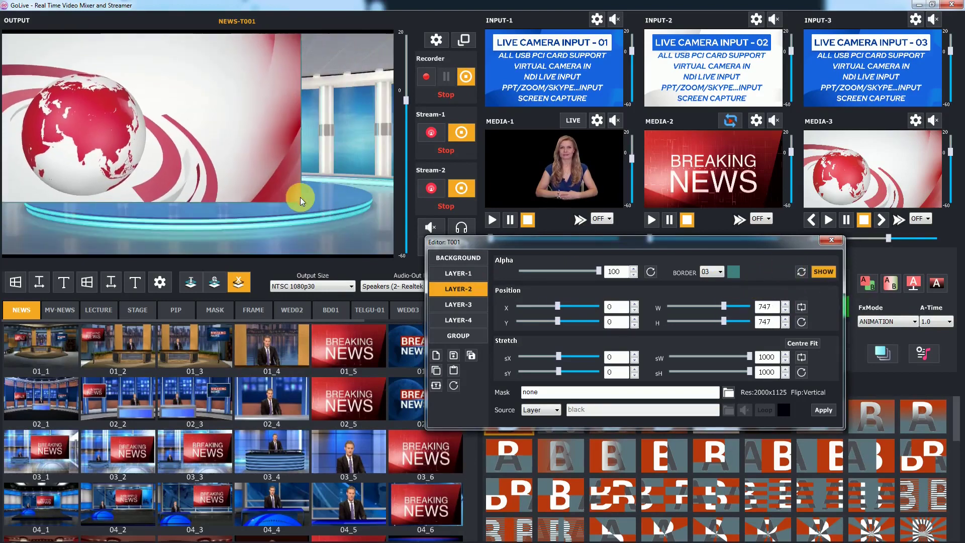
pyautogui.scroll(-2, 300, 197)
pyautogui.moveTo(24, 74); pyautogui.dragTo(291, 138)
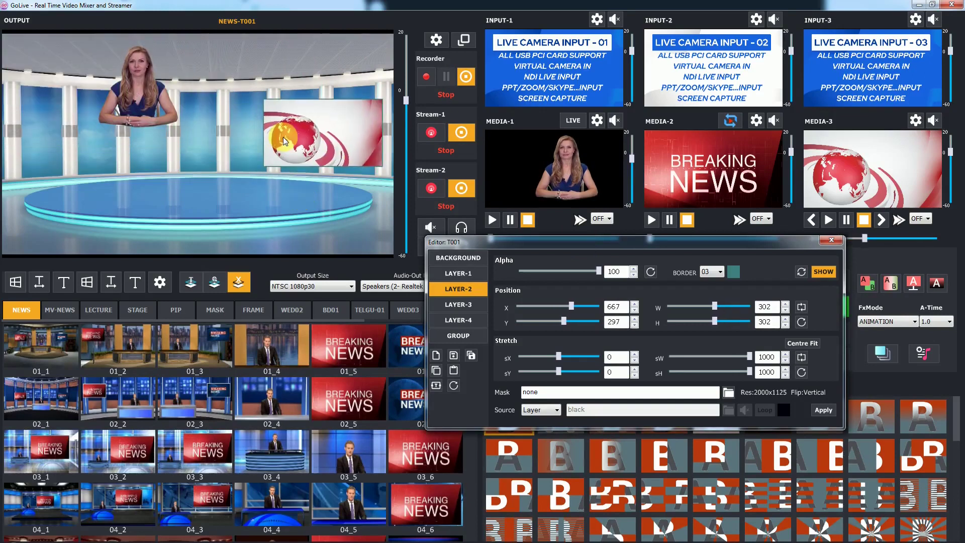
pyautogui.scroll(-7, 290, 138)
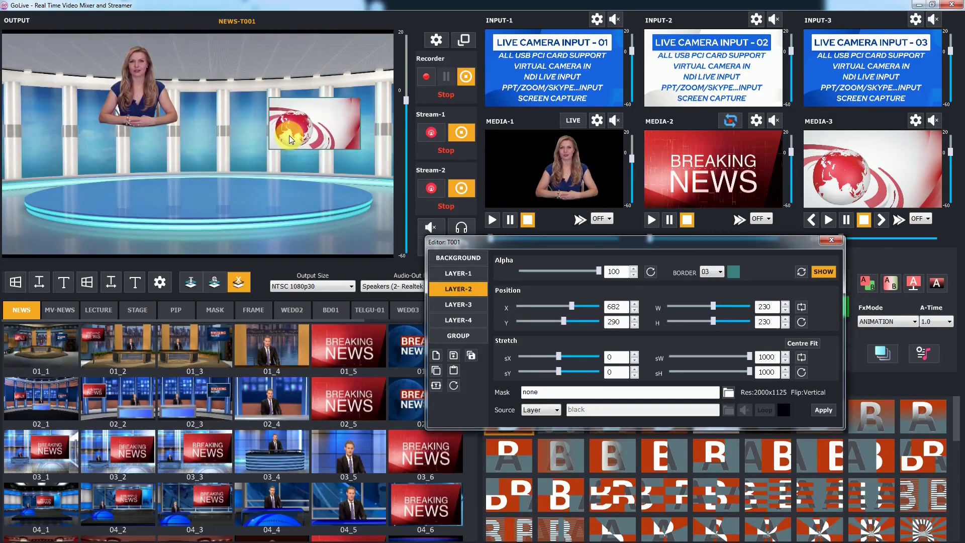
# Change Layer-2's border colour to white and shrink the layer to about 151 at X 684, Y 363.
pyautogui.click(733, 272)
pyautogui.click(598, 280)
pyautogui.click(542, 404)
pyautogui.click(734, 272)
pyautogui.click(628, 363)
pyautogui.click(547, 404)
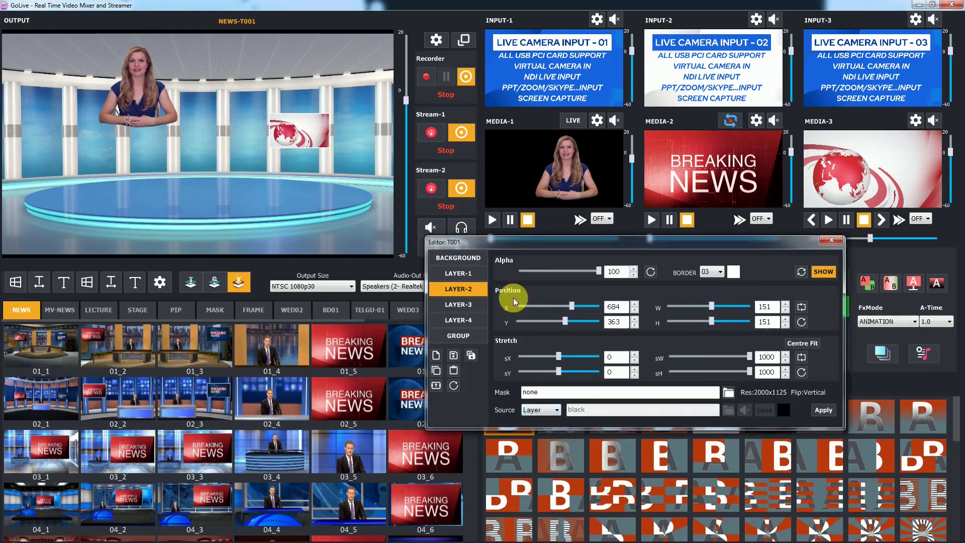
# Reset and show Layer-3, scale it down to about 155 and place it at about X 165, Y 365.
pyautogui.click(470, 304)
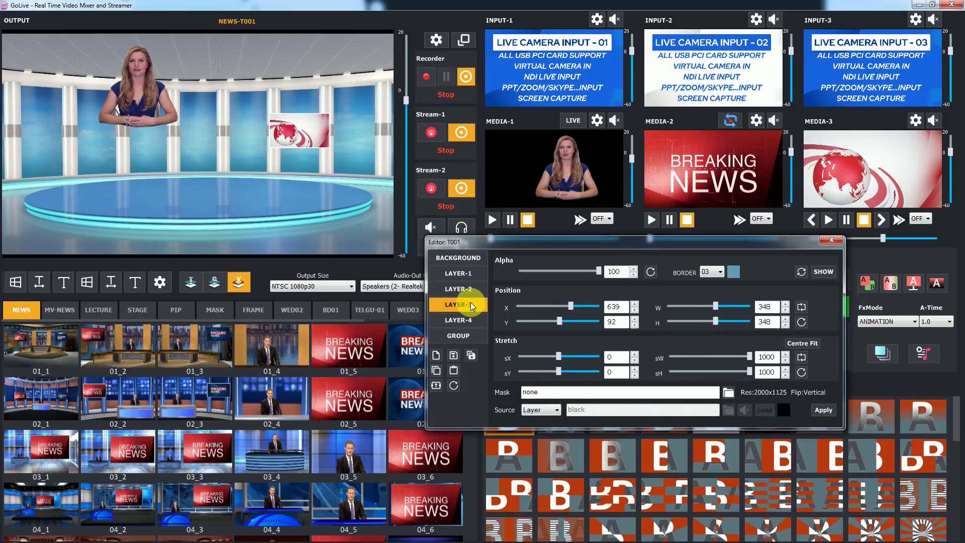
pyautogui.click(800, 273)
pyautogui.click(821, 274)
pyautogui.scroll(-4, 275, 209)
pyautogui.scroll(-3, 275, 209)
pyautogui.moveTo(68, 75); pyautogui.dragTo(101, 138)
pyautogui.scroll(-3, 111, 175)
pyautogui.scroll(-2, 100, 138)
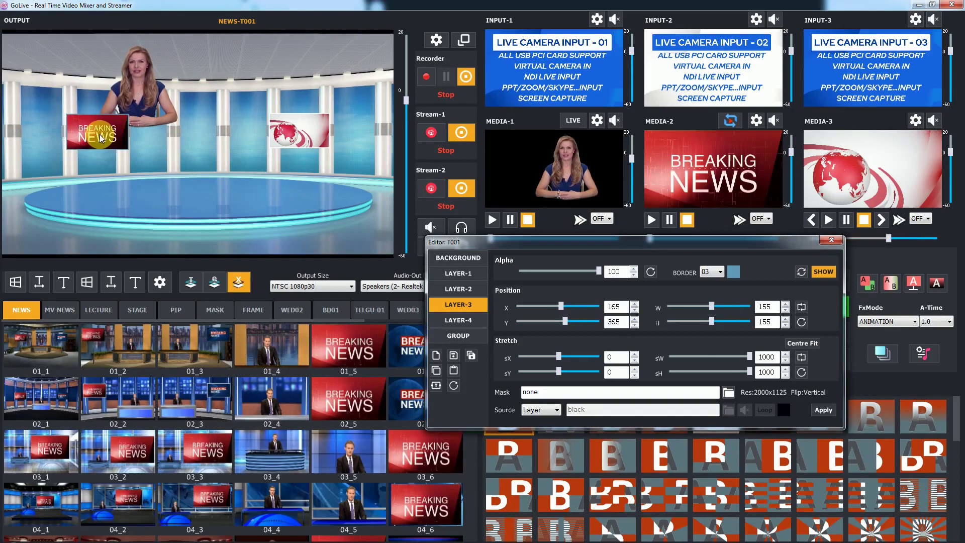
# Copy Layer-2's settings and paste them onto Layer-3.
pyautogui.click(476, 290)
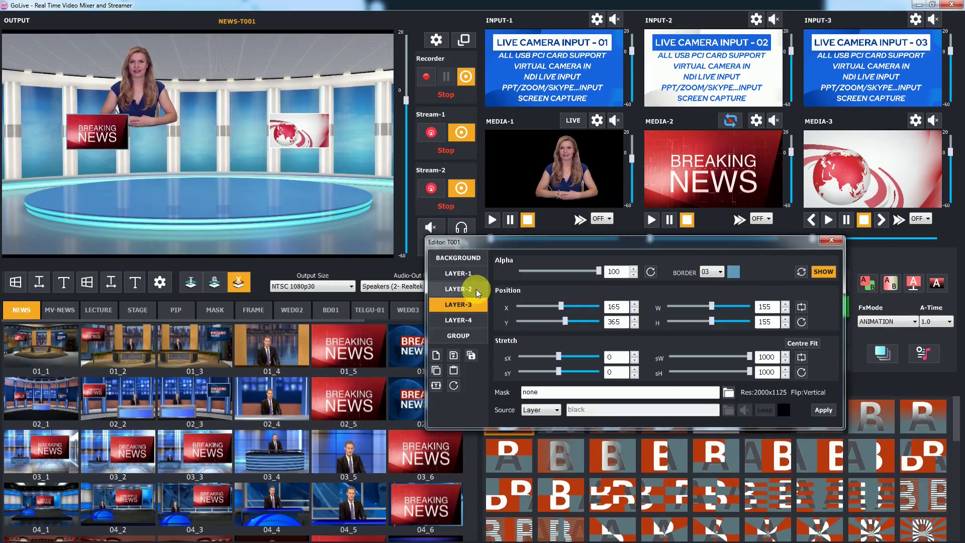
pyautogui.click(439, 371)
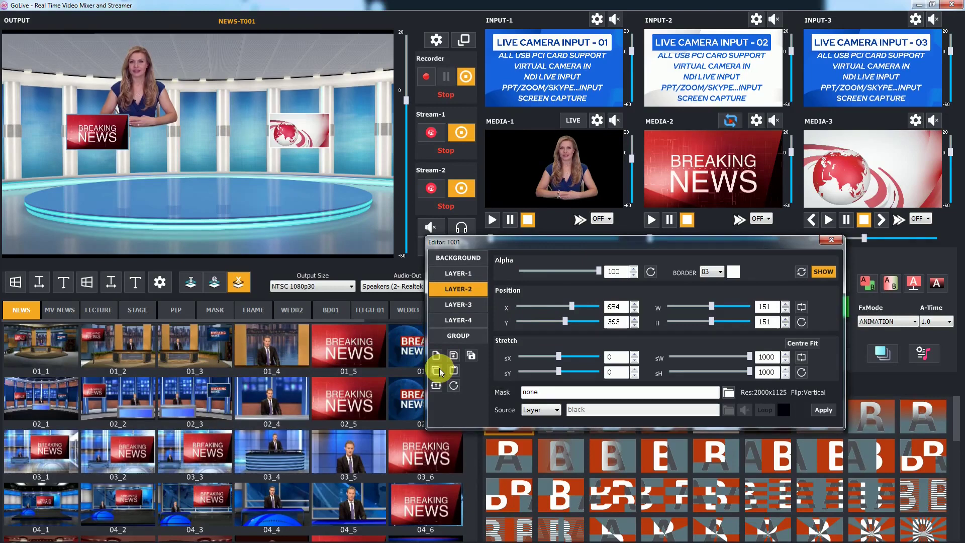
pyautogui.click(467, 308)
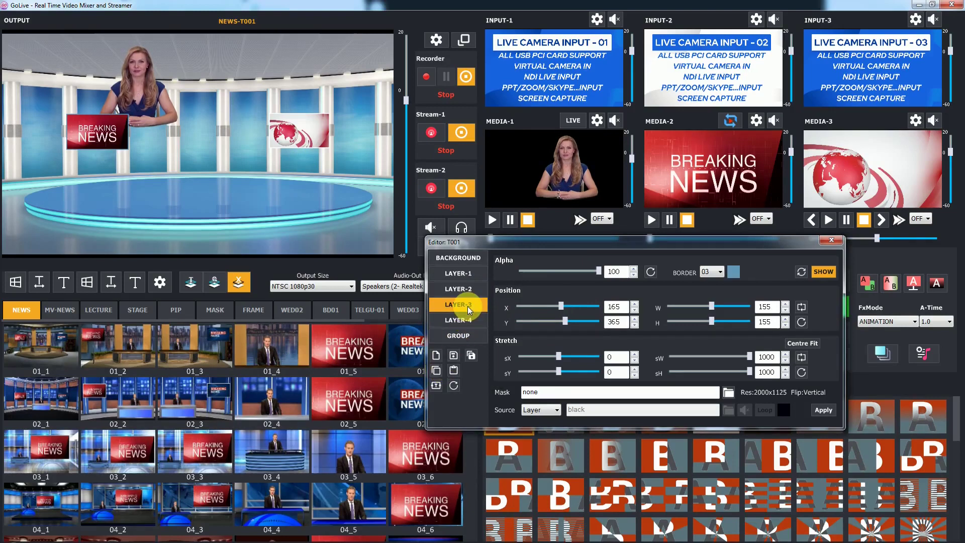
pyautogui.click(454, 372)
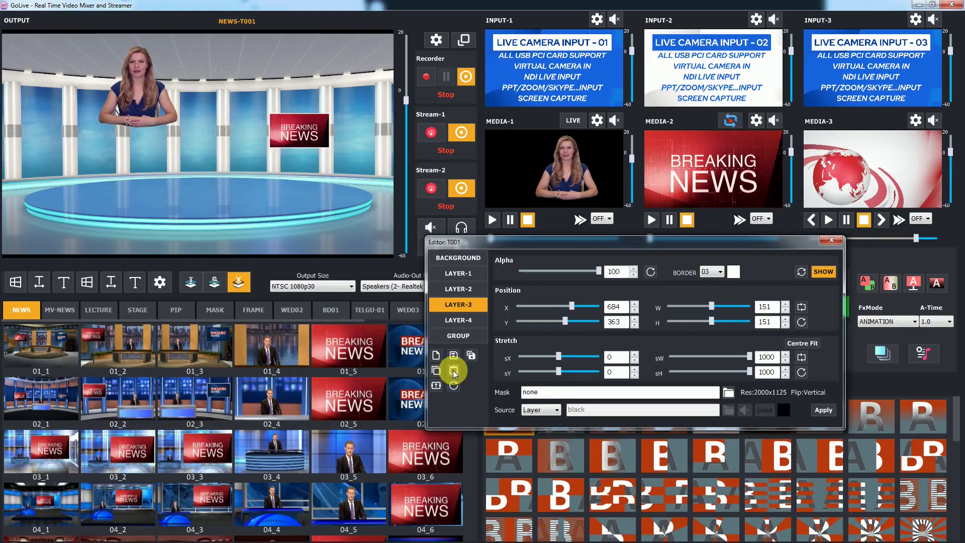
# Move Layer-3 to X 165, and shrink the Layer-1 presenter and place her centrally between the two screens.
pyautogui.moveTo(572, 307); pyautogui.dragTo(561, 307)
pyautogui.scroll(3, 634, 309)
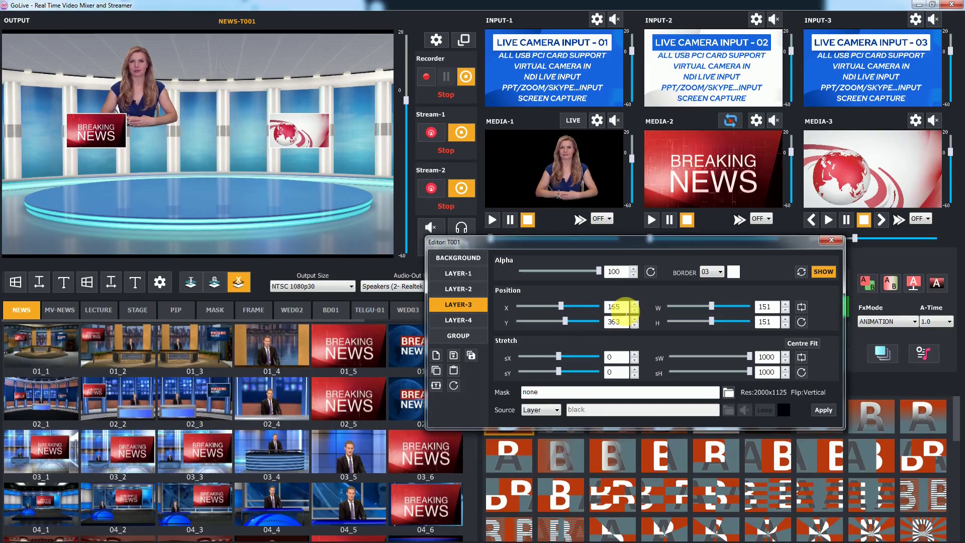
pyautogui.click(458, 273)
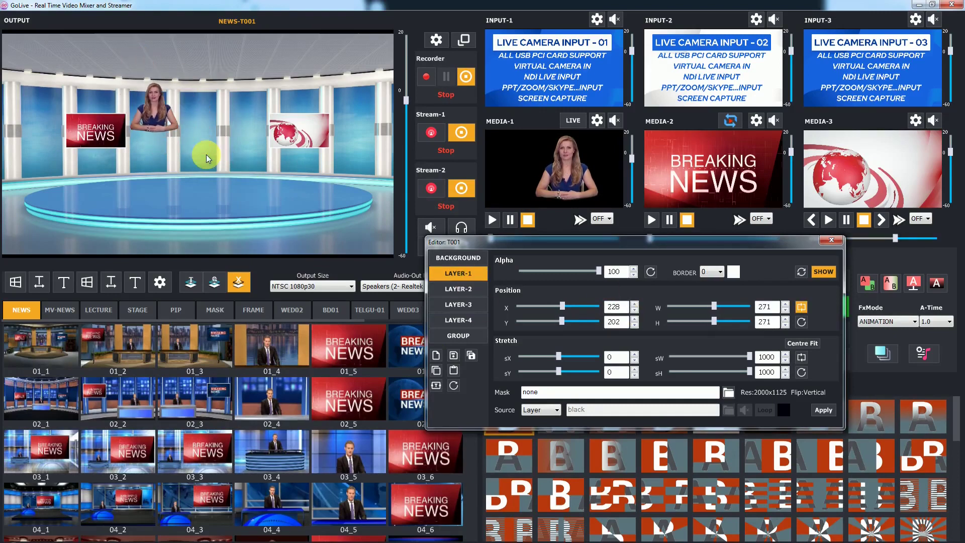
# Reset and show Layer-4 and apply the desk image DSK1 (1).png as its custom source.
pyautogui.click(458, 320)
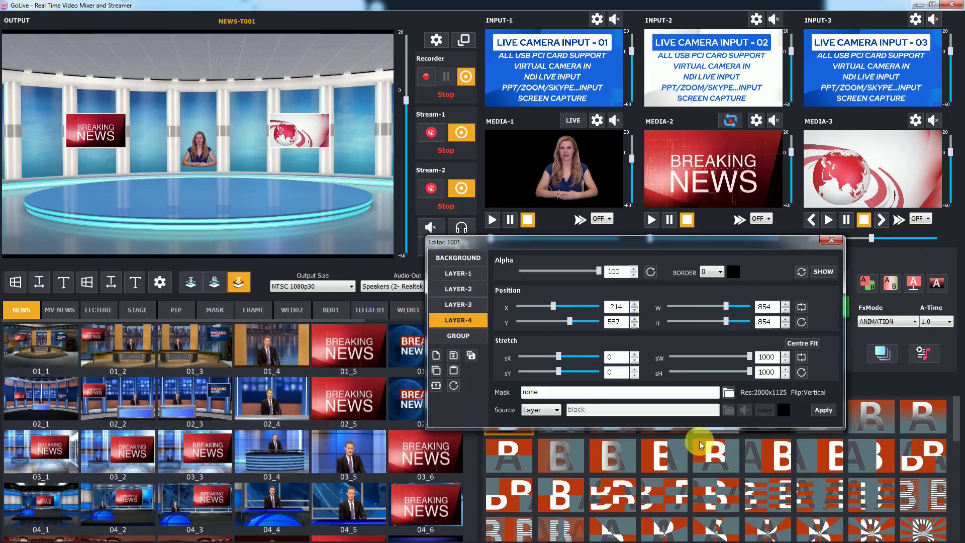
pyautogui.click(799, 271)
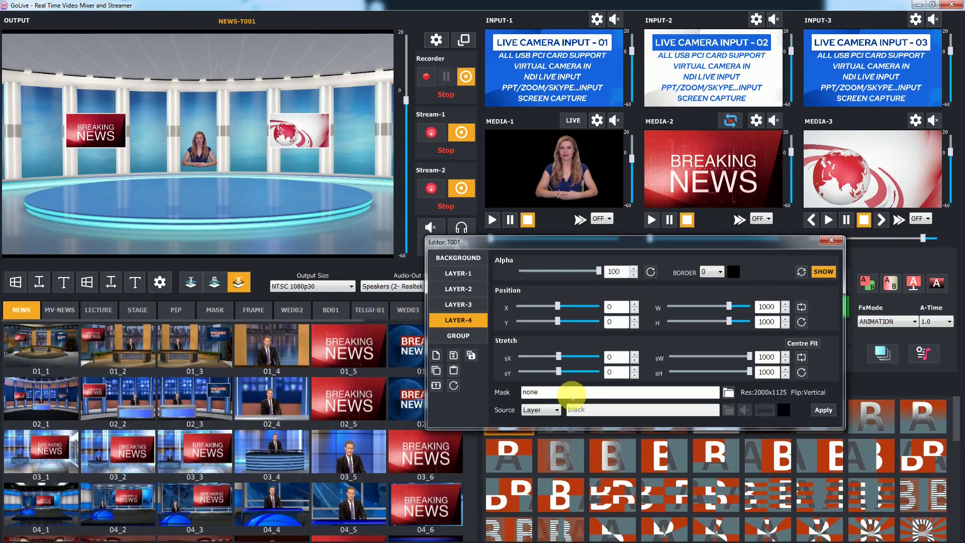
pyautogui.click(554, 414)
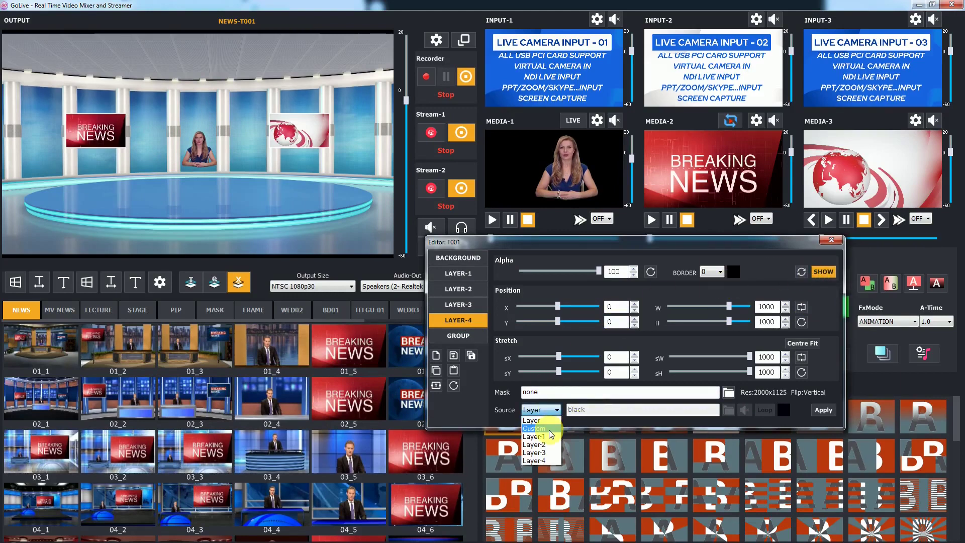
pyautogui.click(549, 429)
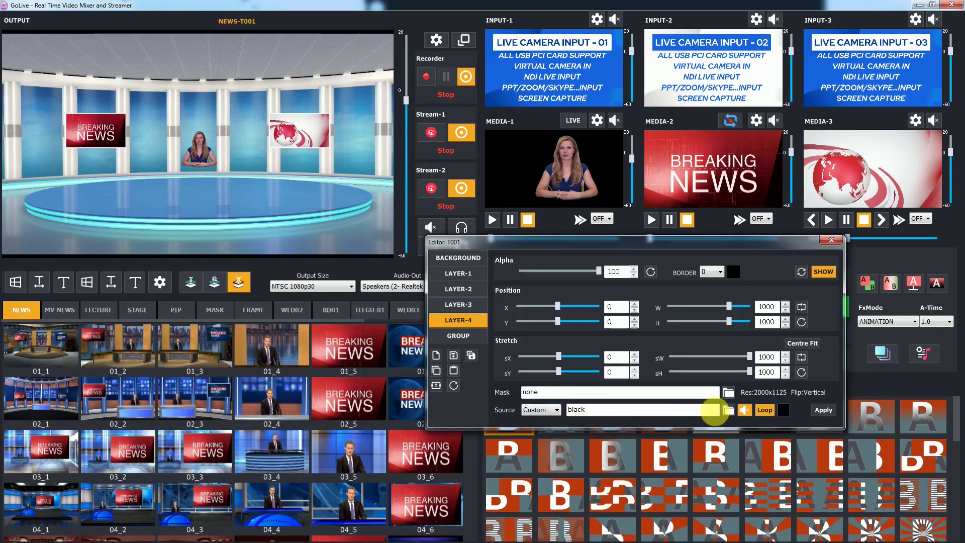
pyautogui.click(728, 410)
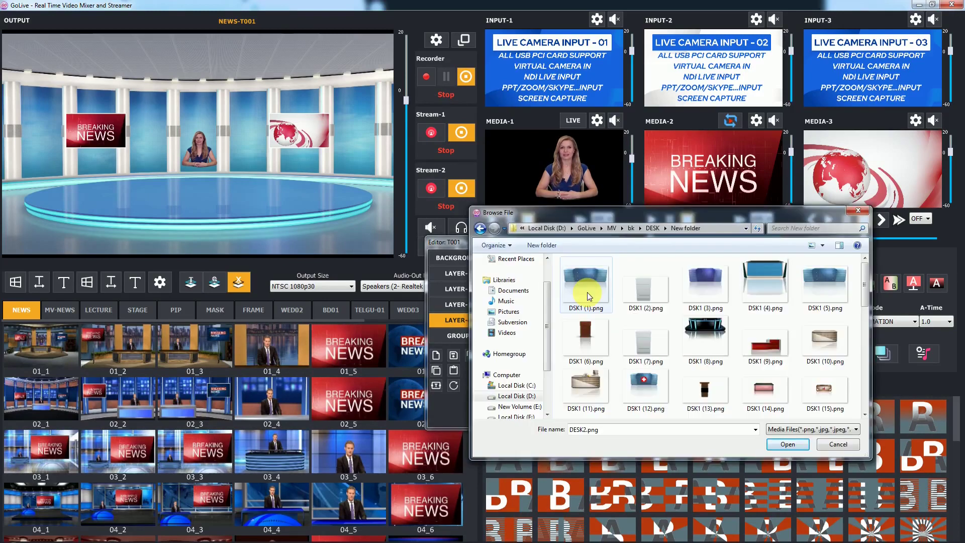
pyautogui.doubleClick(587, 291)
pyautogui.click(823, 411)
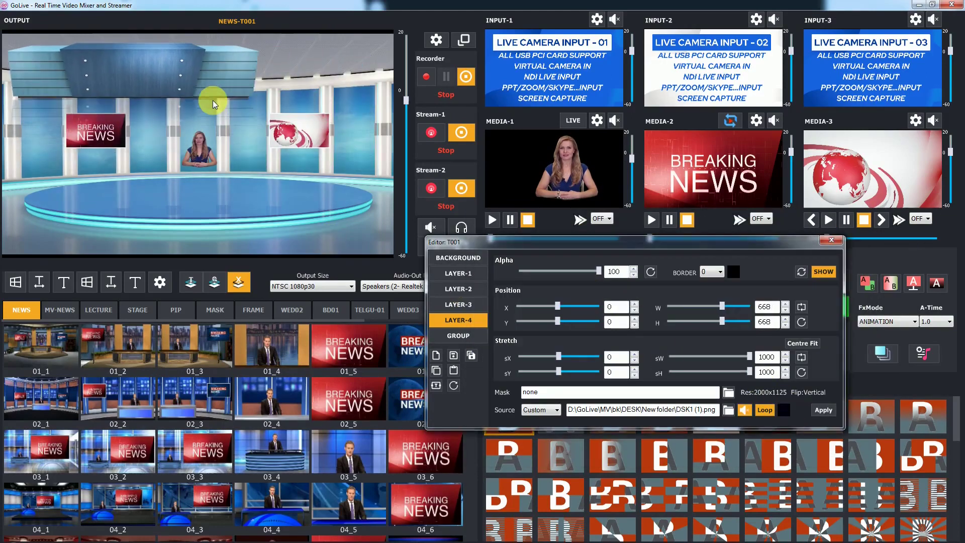
# Scale the Layer-4 desk down to about 456, place it at about X 269, Y 563 in front of the presenter, and close the editor.
pyautogui.moveTo(155, 110); pyautogui.dragTo(203, 186)
pyautogui.scroll(-3, 205, 192)
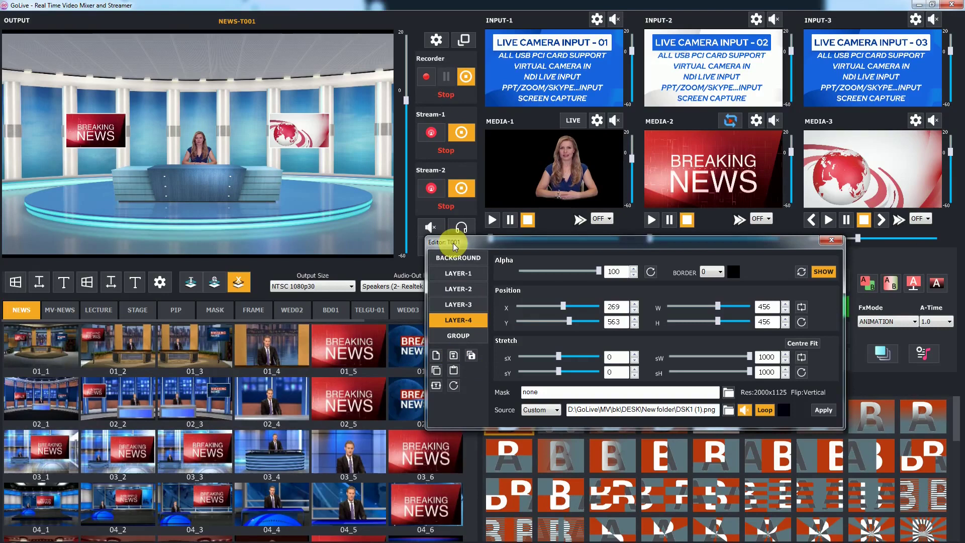
pyautogui.click(831, 240)
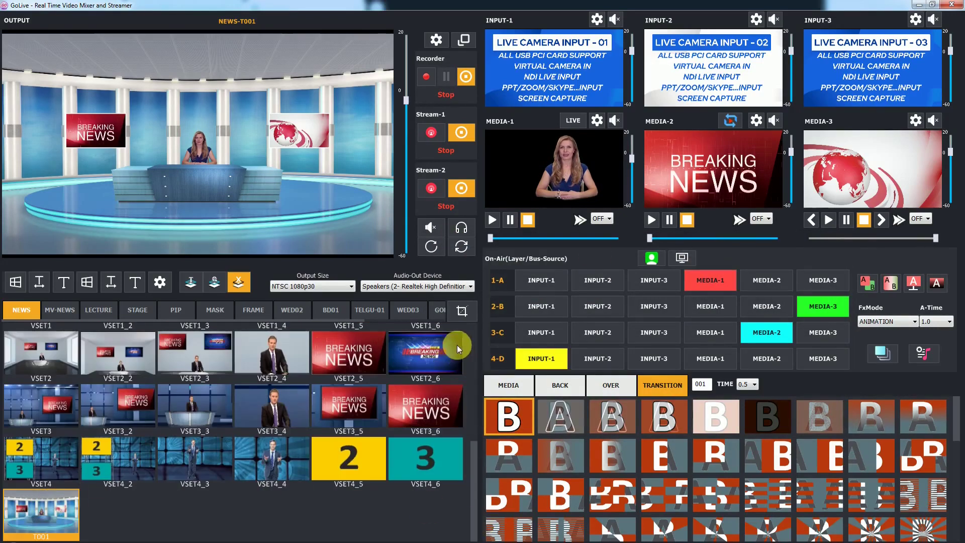
# Reopen the T001 editor and zoom and pan the whole group so the desk and both screens fill the frame.
pyautogui.click(463, 311)
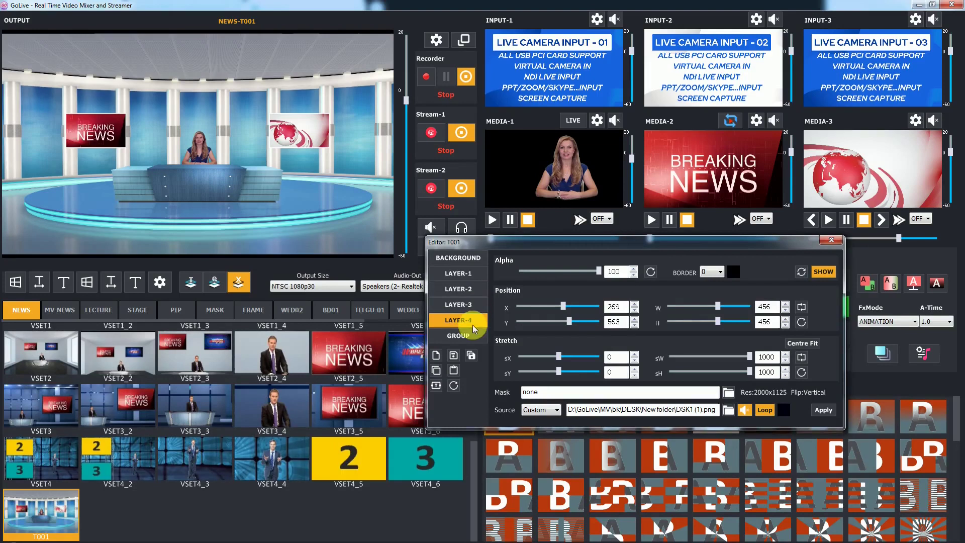
pyautogui.click(472, 332)
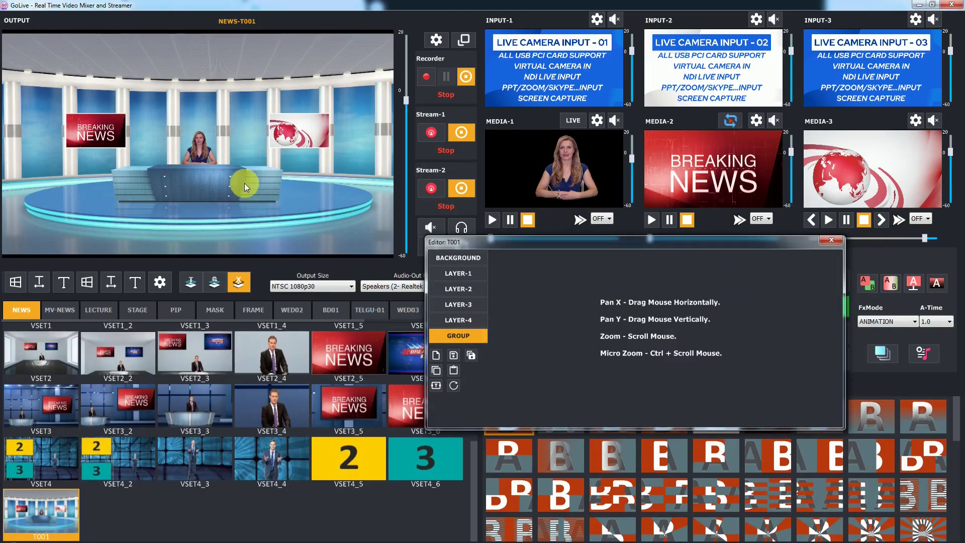
pyautogui.scroll(3, 219, 180)
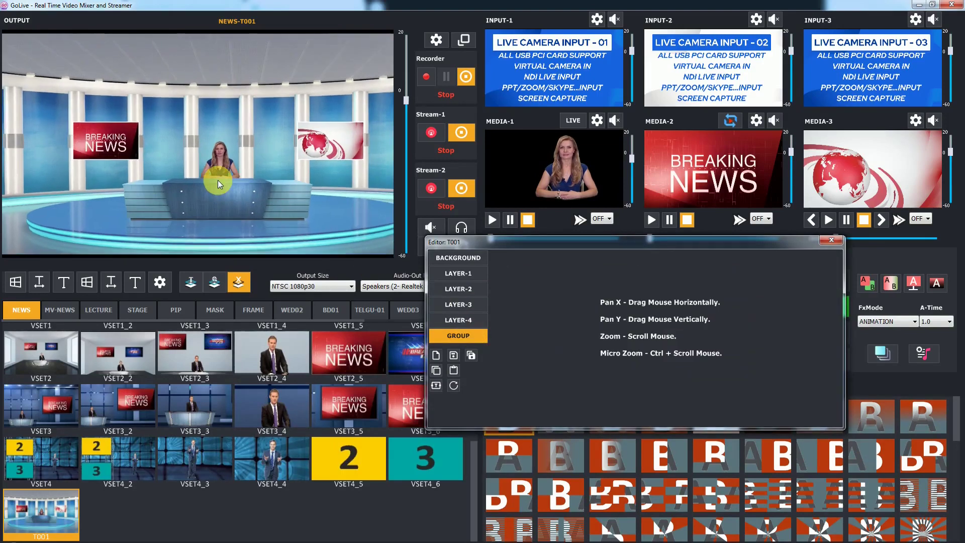
pyautogui.scroll(4, 247, 184)
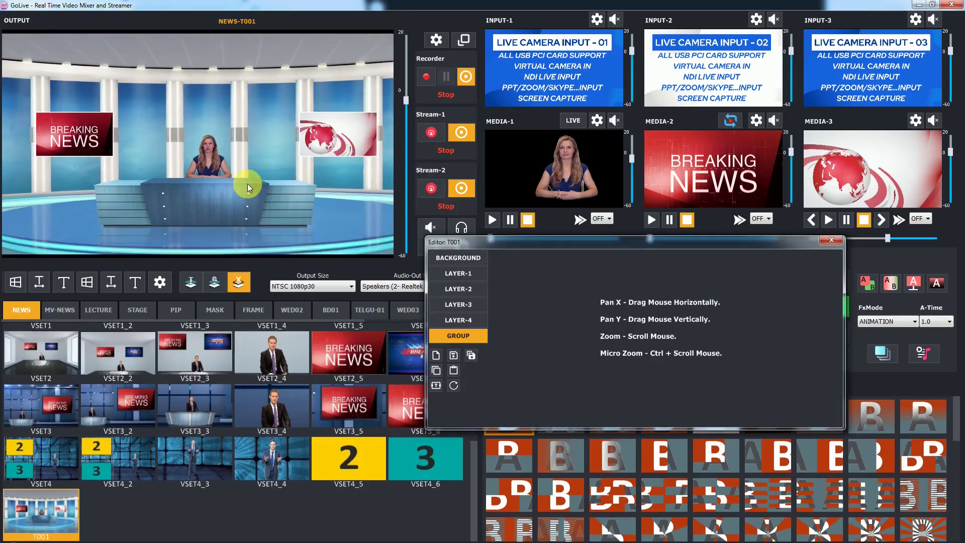
pyautogui.scroll(-1, 246, 189)
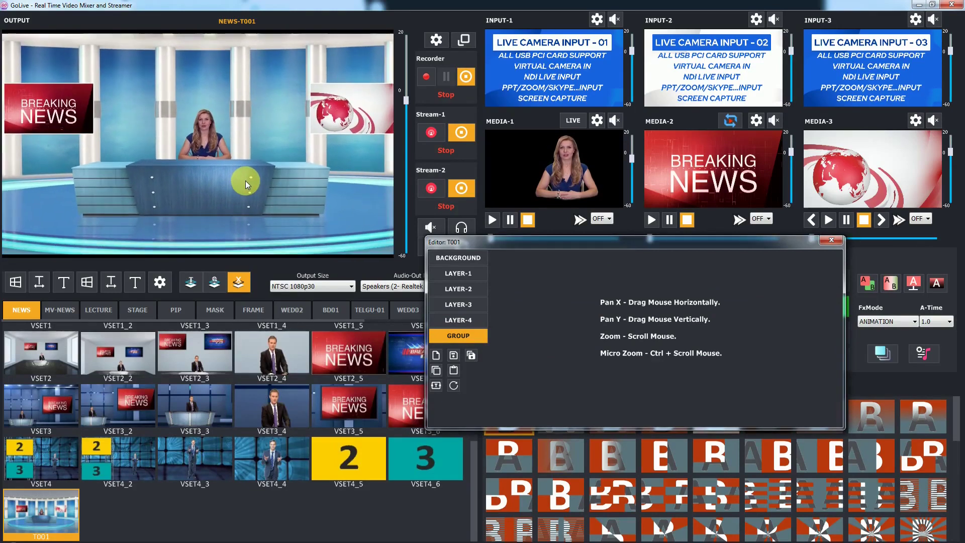
pyautogui.scroll(-1, 246, 179)
pyautogui.moveTo(234, 184); pyautogui.dragTo(234, 174)
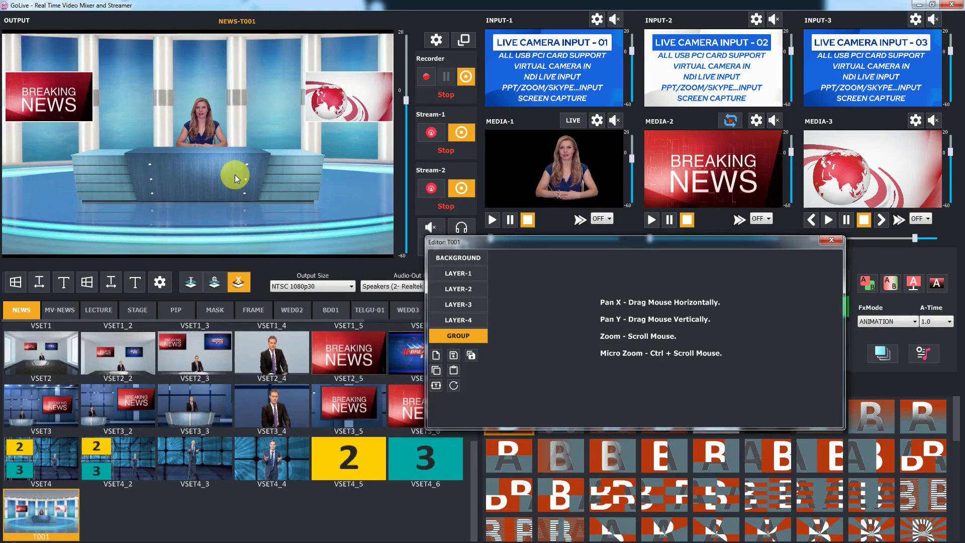
# Save the zoomed group view as a new template named T002 in the NEWS category.
pyautogui.click(472, 356)
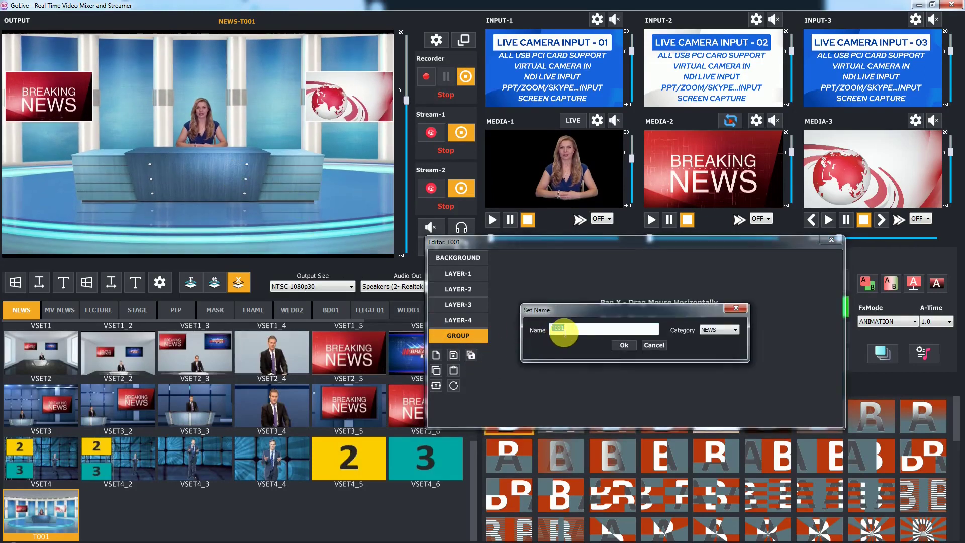
pyautogui.write('2')
pyautogui.click(732, 329)
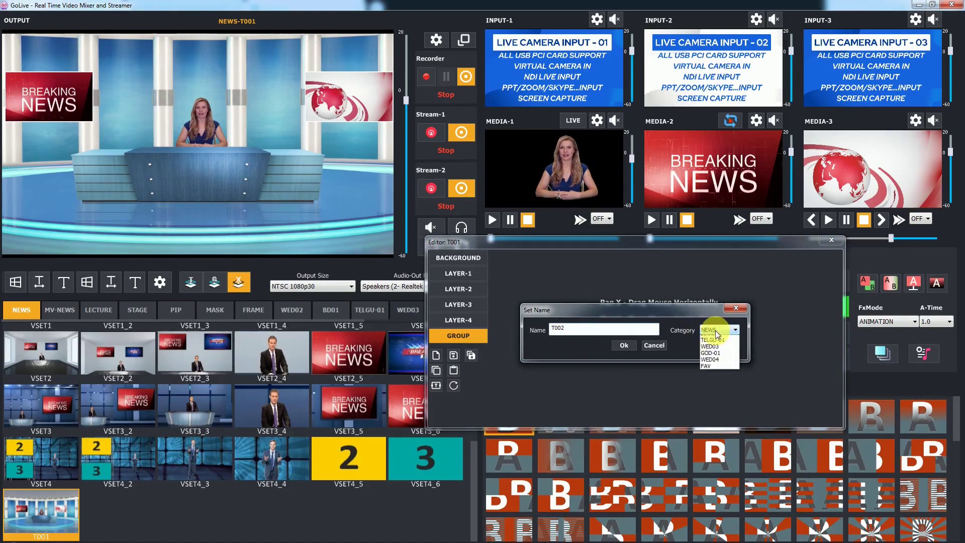
pyautogui.click(716, 336)
pyautogui.click(629, 346)
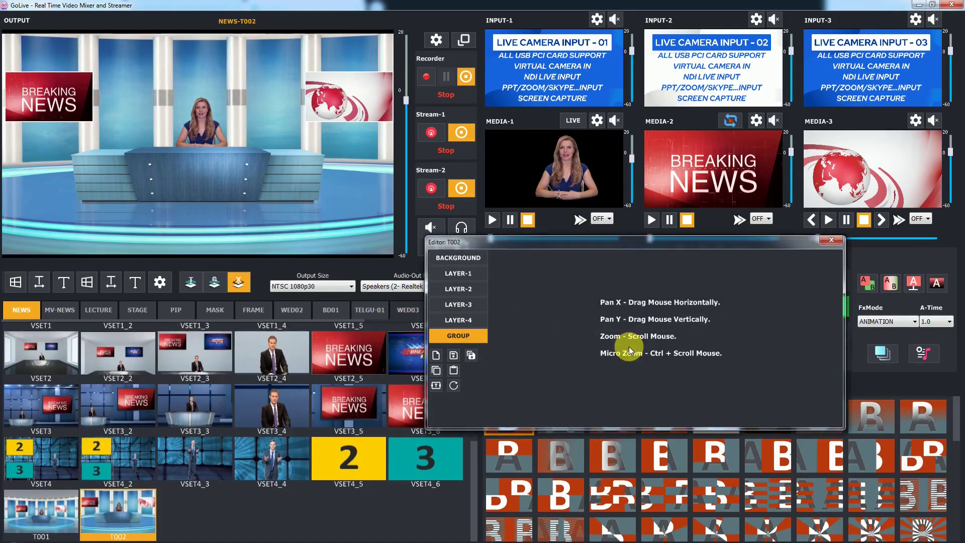
# Zoom the group into a close-up of the presenter behind the desk and save it as template T003.
pyautogui.scroll(5, 198, 183)
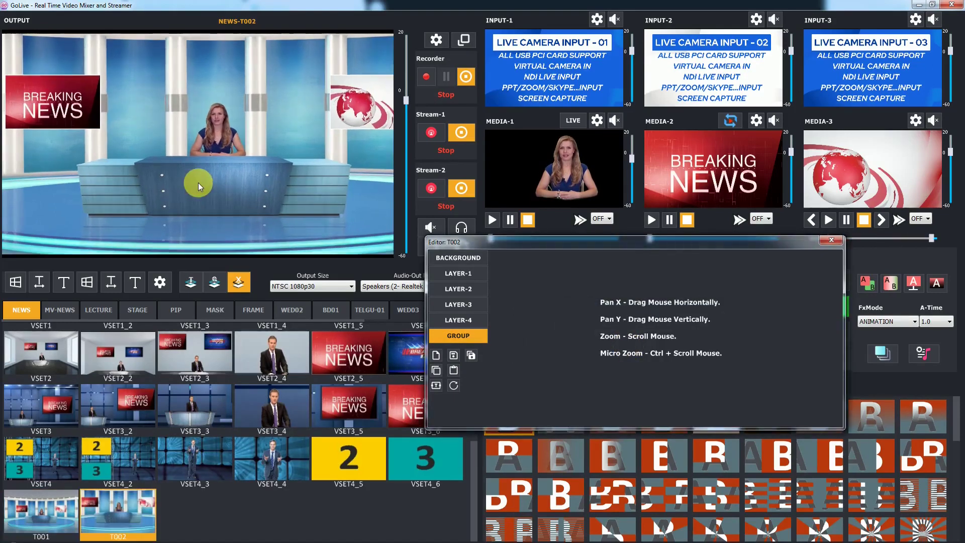
pyautogui.scroll(5, 200, 198)
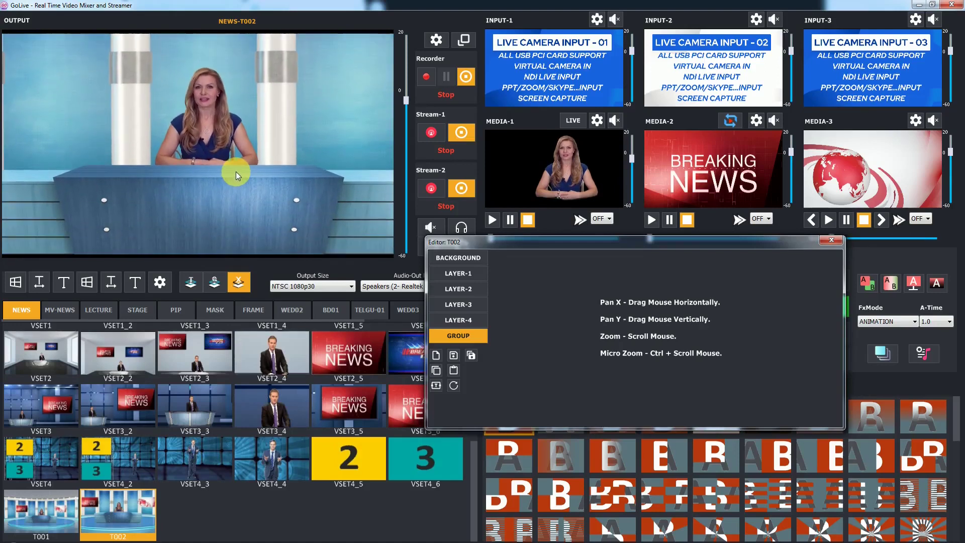
pyautogui.click(470, 355)
pyautogui.click(625, 345)
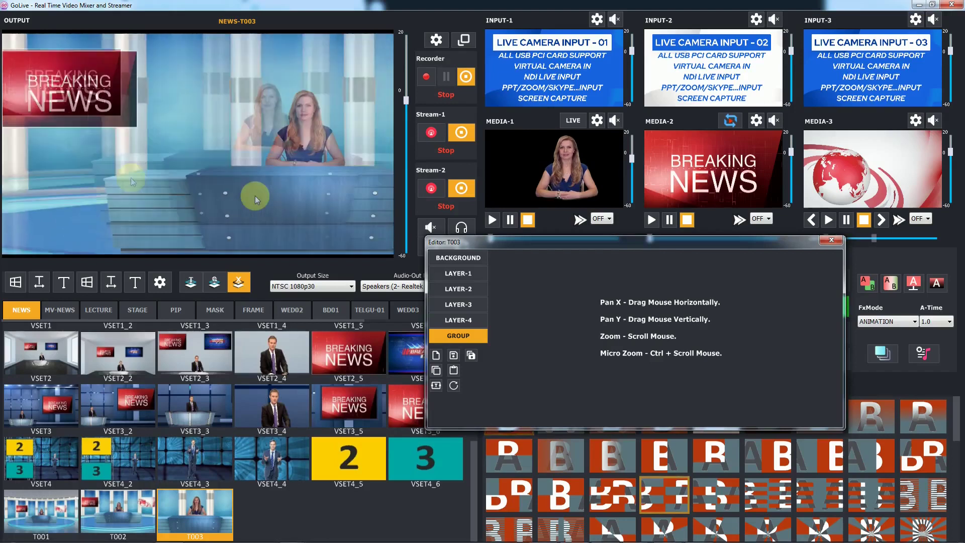
# Reframe the group on the presenter with the Breaking News screen as template T004, and with the globe screen as T005.
pyautogui.click(470, 355)
pyautogui.click(625, 346)
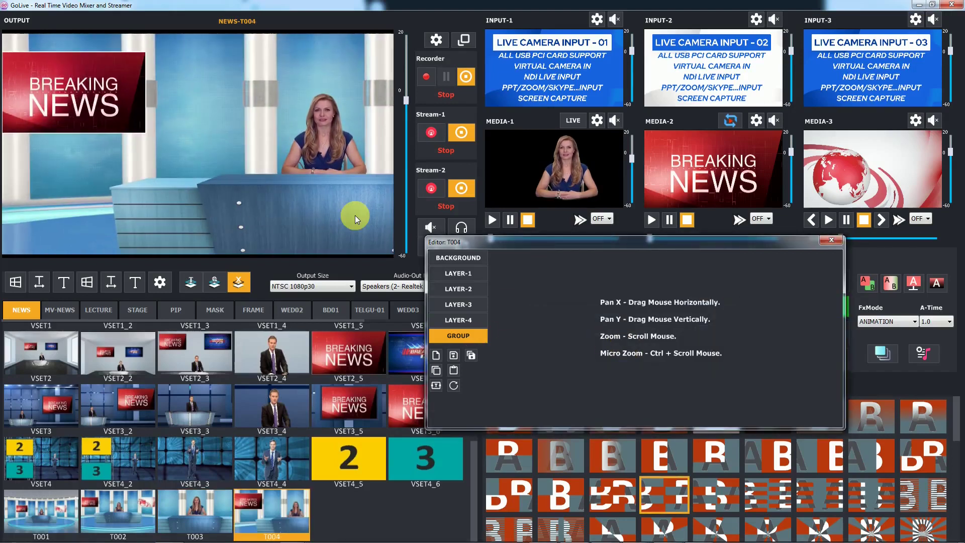
pyautogui.click(471, 355)
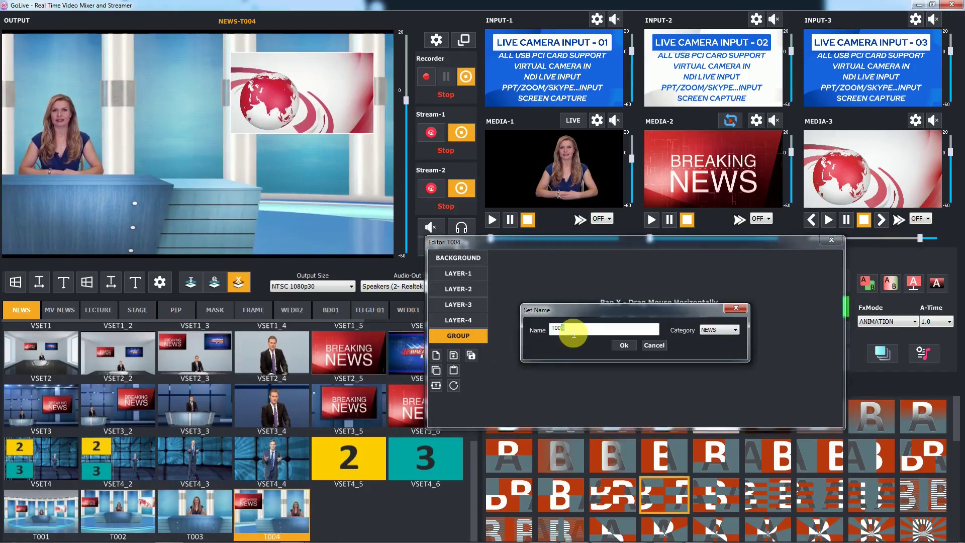
pyautogui.click(621, 345)
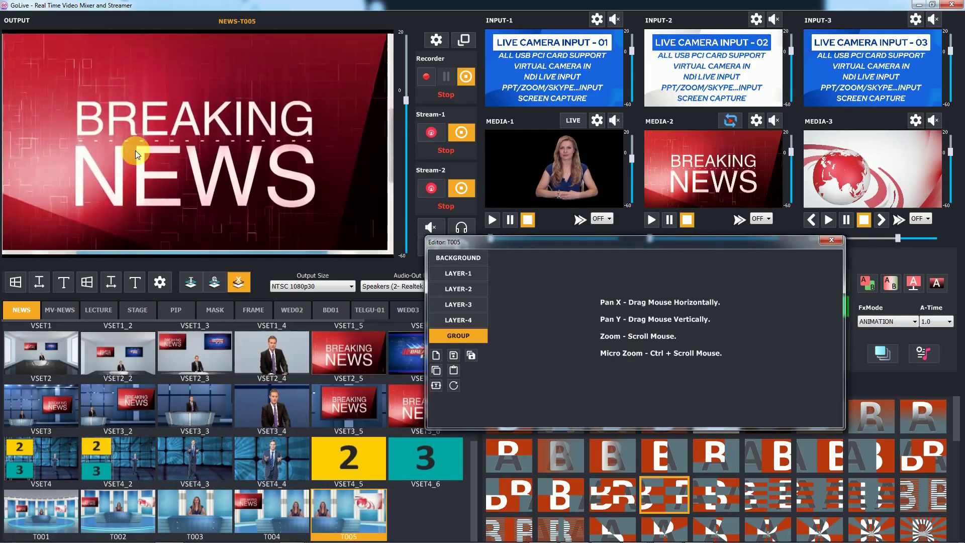
# Zoom the group until the Breaking News screen fills the frame, save it as template T006, and close the editor.
pyautogui.click(471, 354)
pyautogui.click(621, 345)
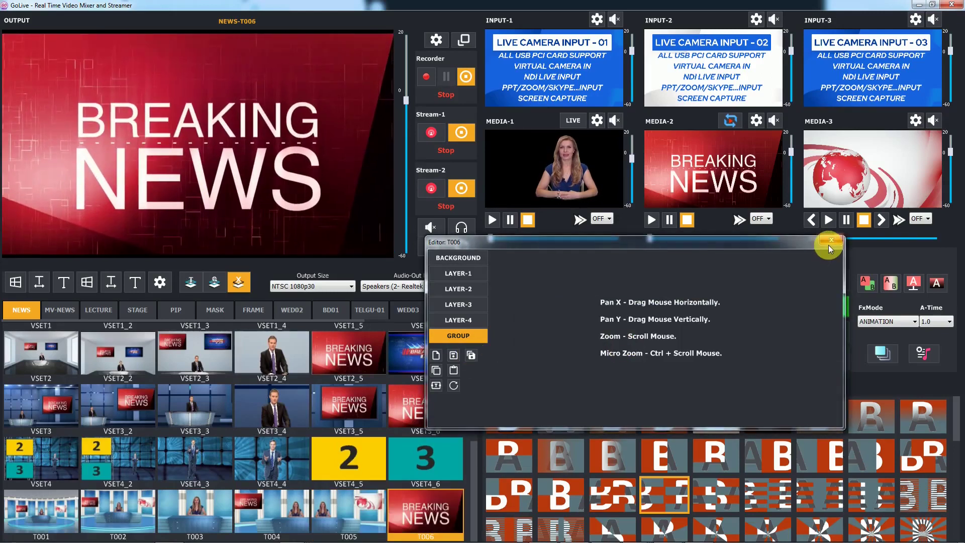
pyautogui.click(829, 243)
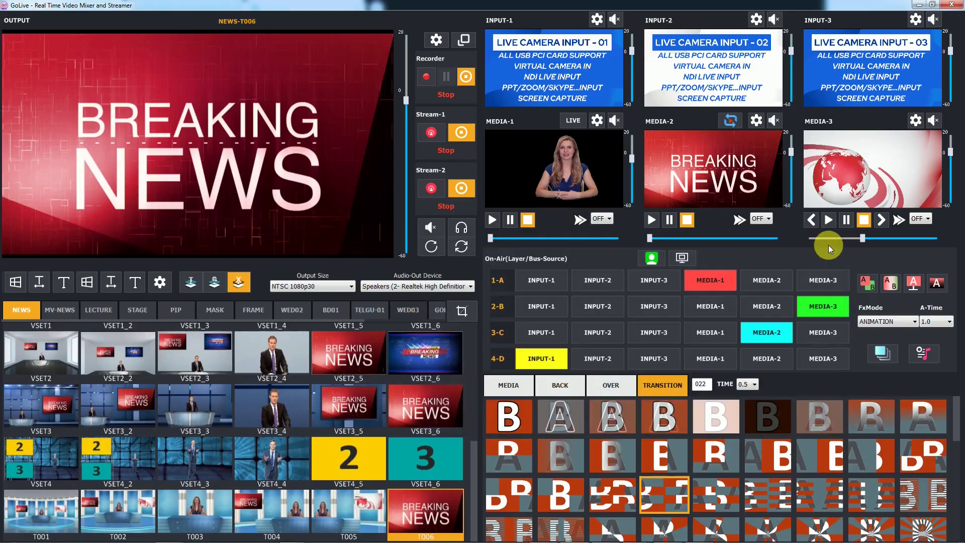
# Set the animation time to 1.5 and switch the output through templates T001, T002, T003, T004 and T005 in turn.
pyautogui.click(937, 321)
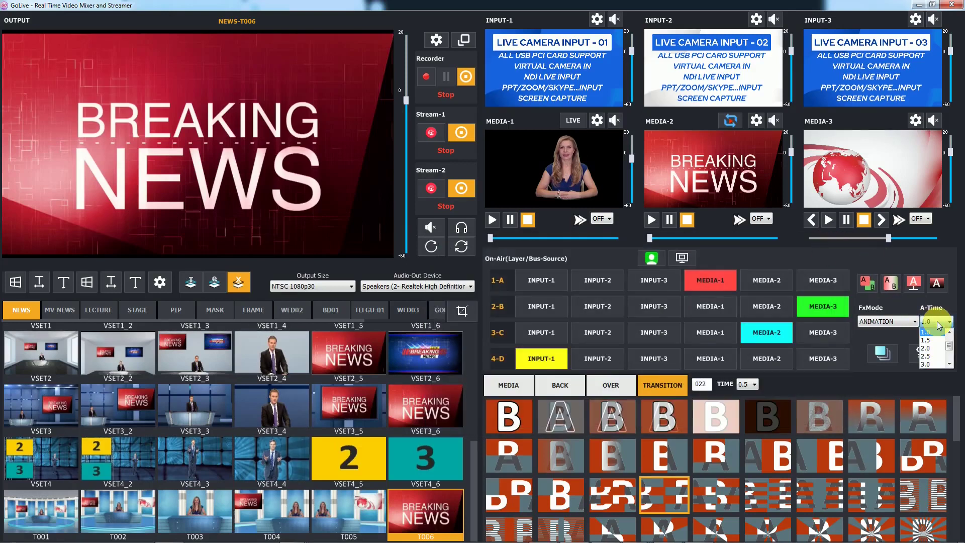
pyautogui.click(925, 340)
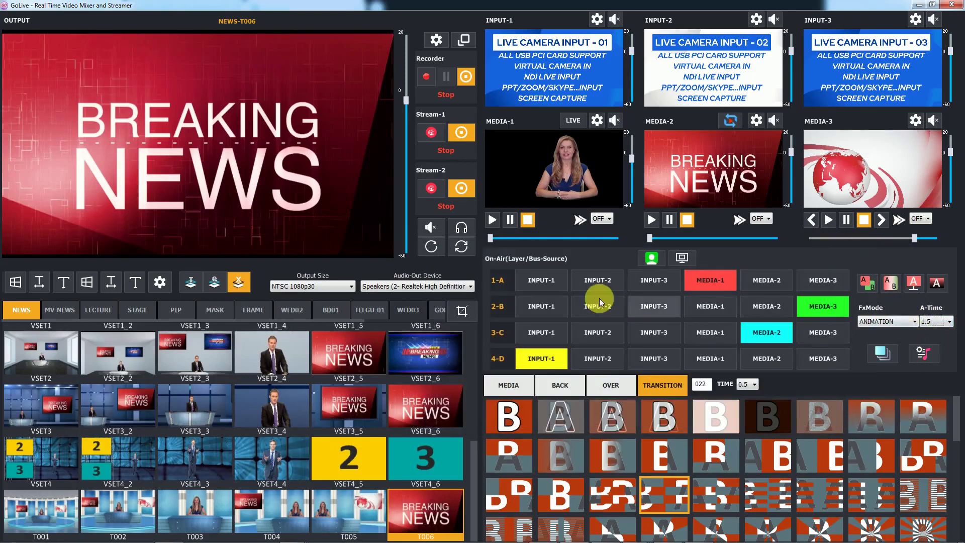
pyautogui.click(41, 505)
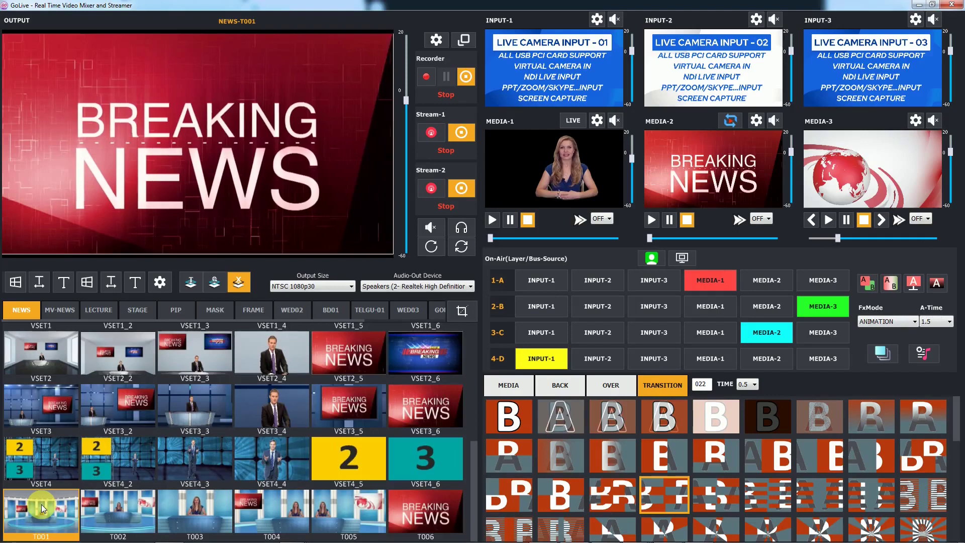
pyautogui.click(120, 508)
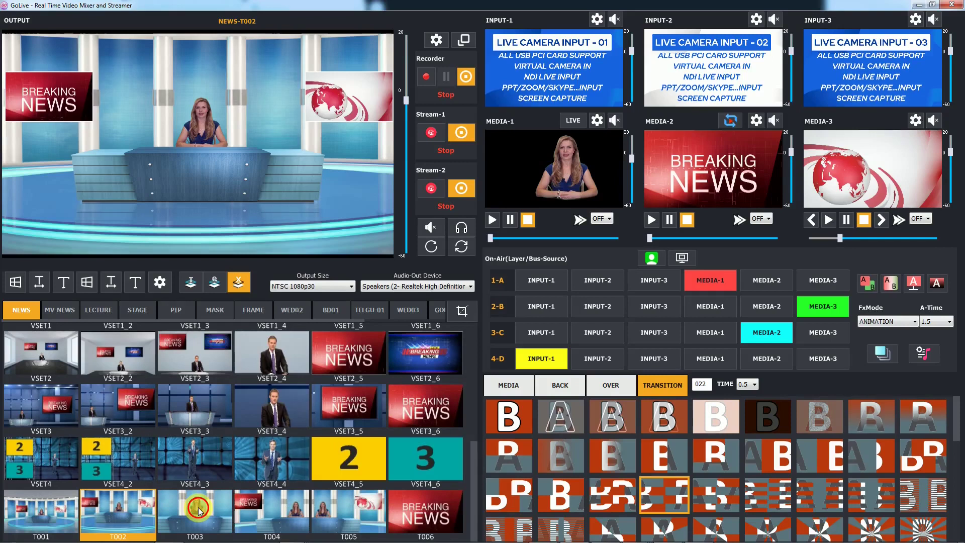
pyautogui.click(199, 510)
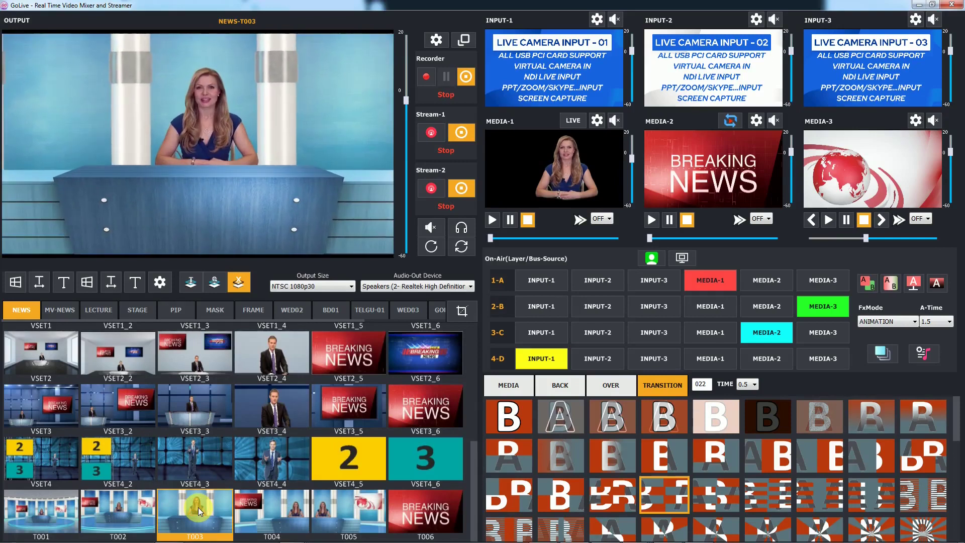
pyautogui.click(270, 506)
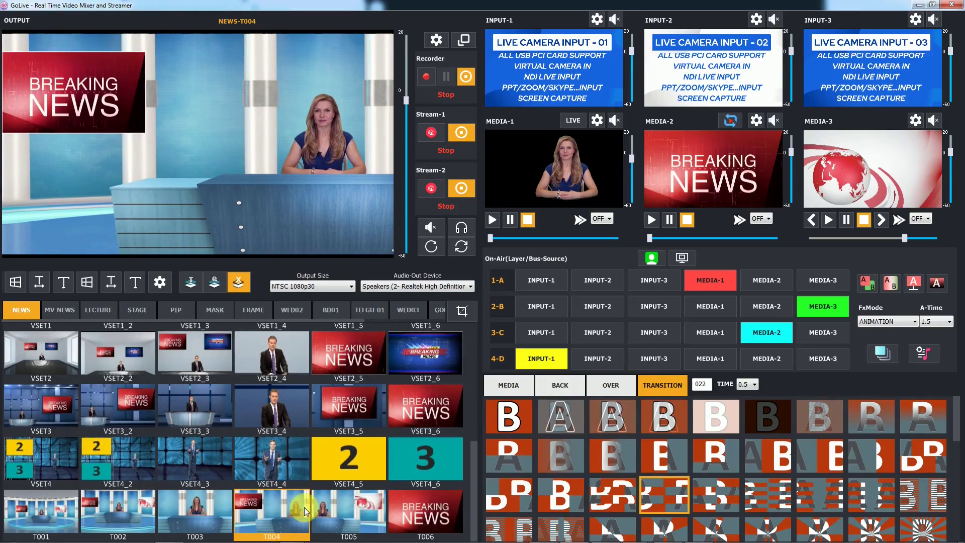
pyautogui.click(348, 511)
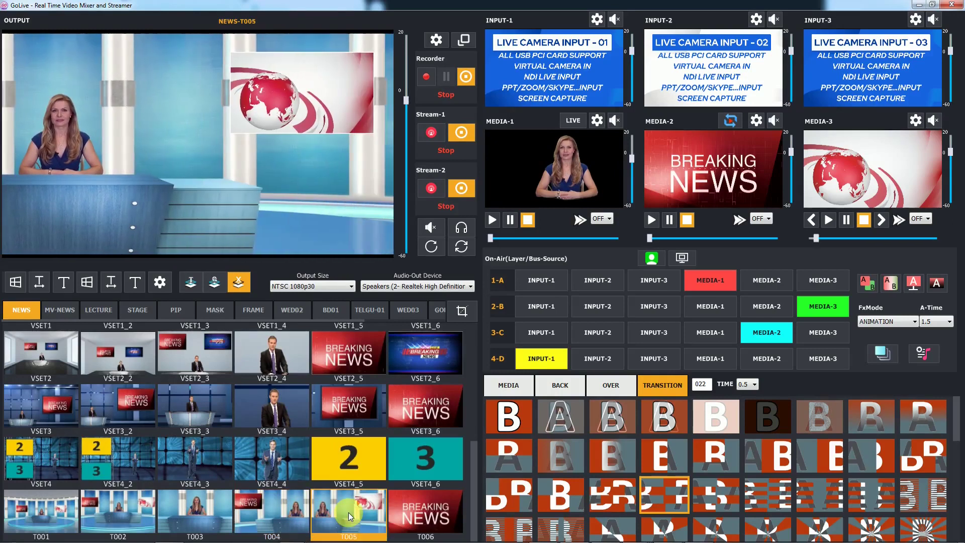